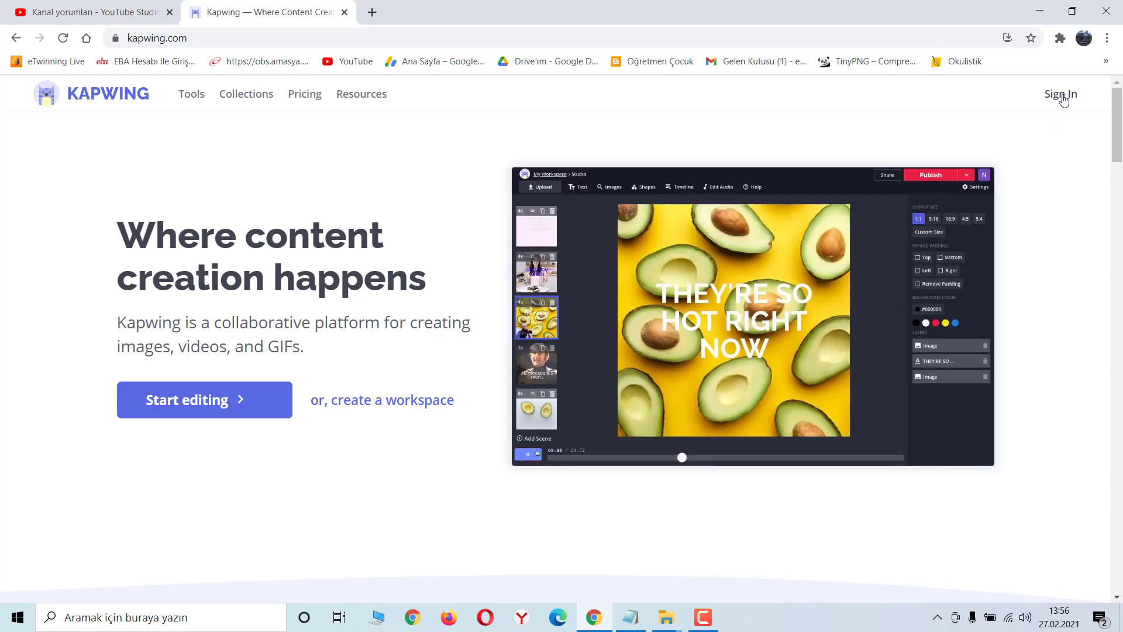
Sign in to Kapwing with the Google account and grant it the requested access.
{"action": "left_click", "coordinate": [1061, 95]}
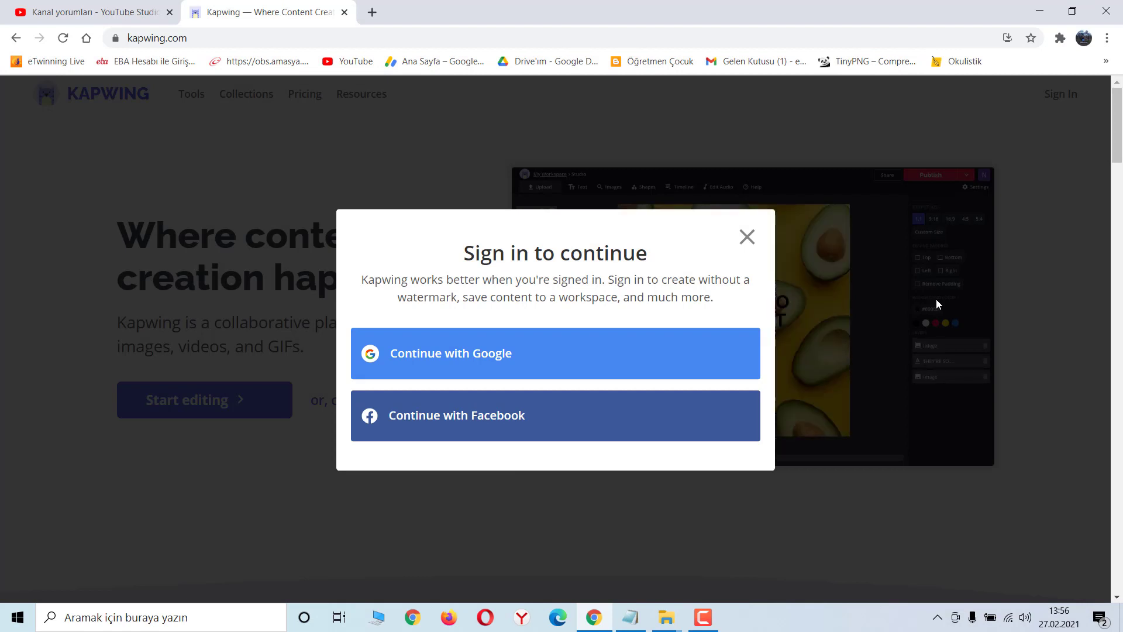
{"action": "left_click", "coordinate": [521, 366]}
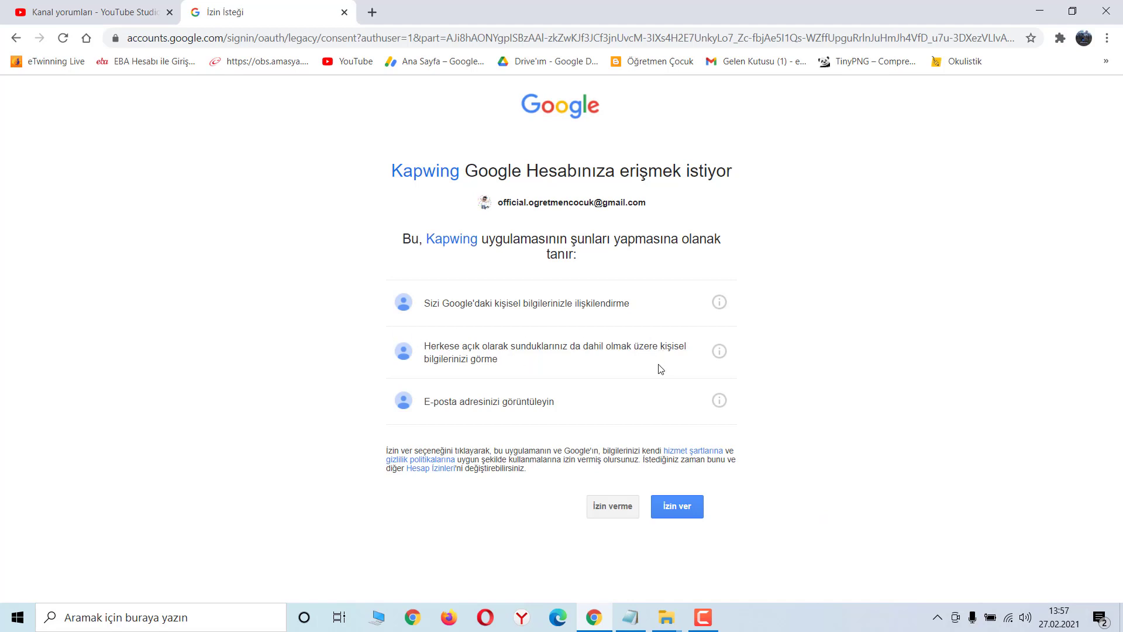
{"action": "left_click", "coordinate": [684, 502]}
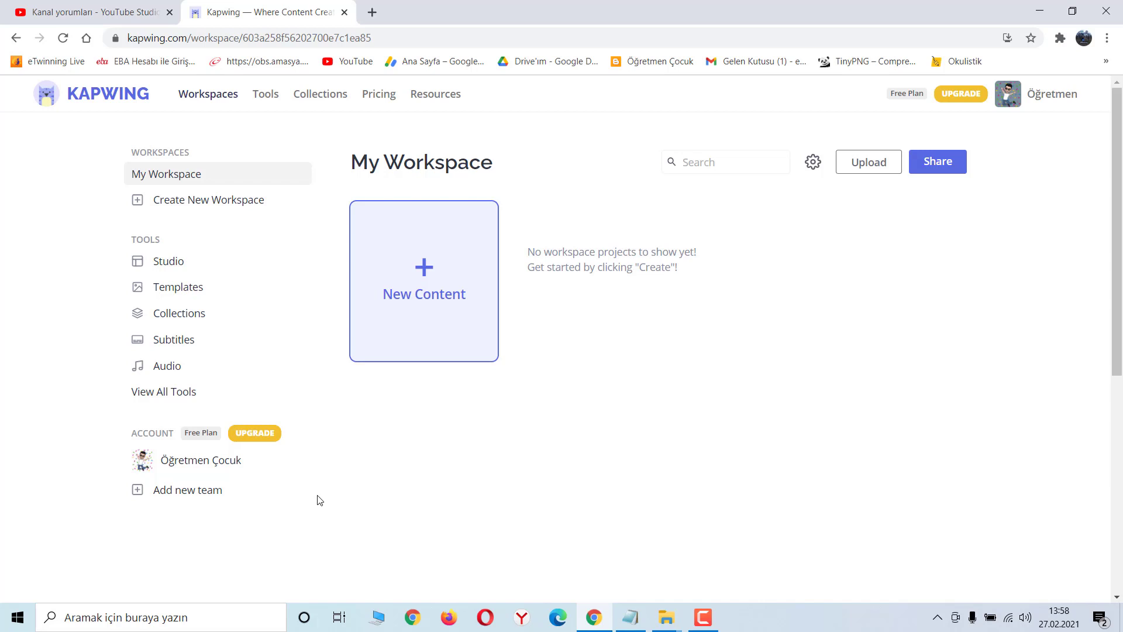
Add a new team named "Öğretmen Çocuk" to the account.
{"action": "left_click", "coordinate": [196, 501]}
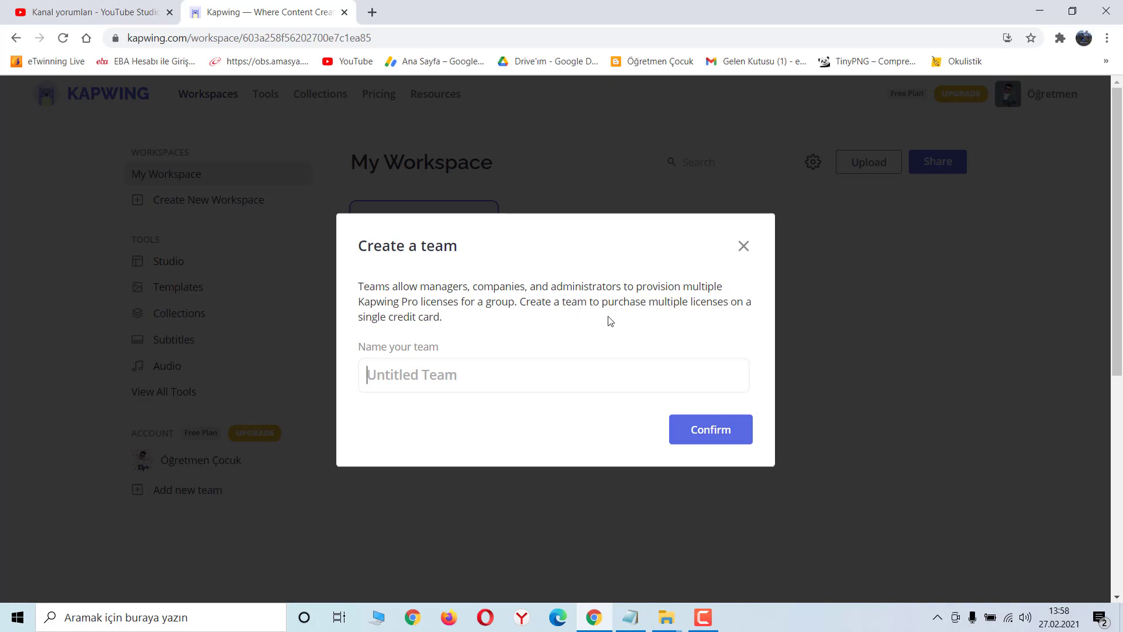
{"action": "type", "text": "Öğreten"}
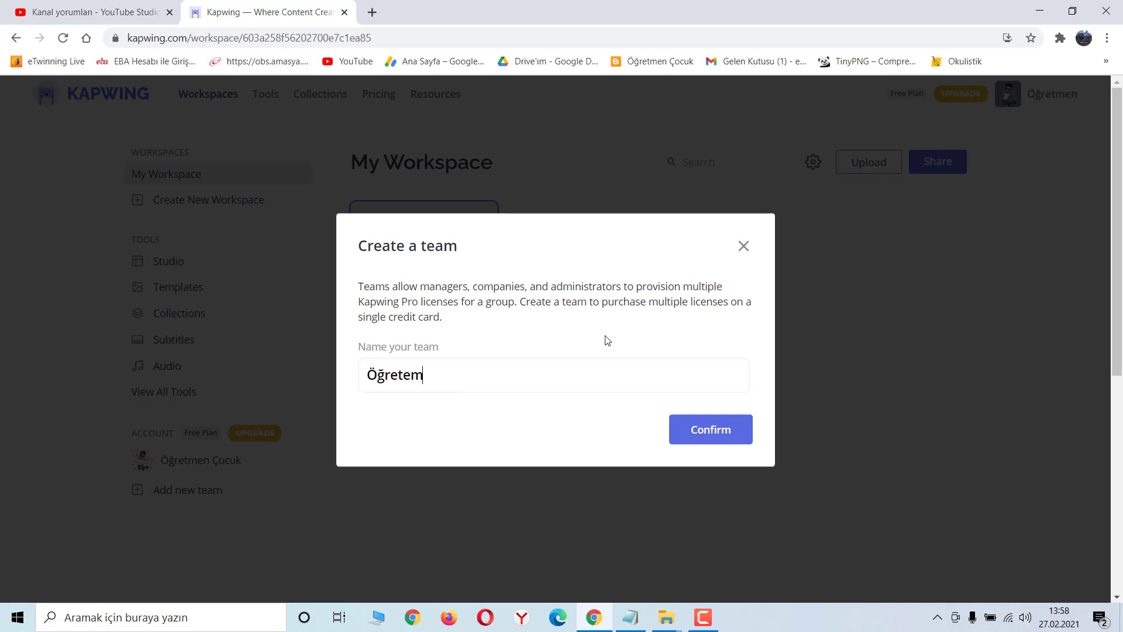
{"action": "key", "text": "BackSpace"}
{"action": "key", "text": "BackSpace"}
{"action": "key", "text": "BackSpace"}
{"action": "type", "text": "tmen Ç"}
{"action": "key", "text": "BackSpace"}
{"action": "type", "text": "Çocuk"}
{"action": "left_click", "coordinate": [713, 430]}
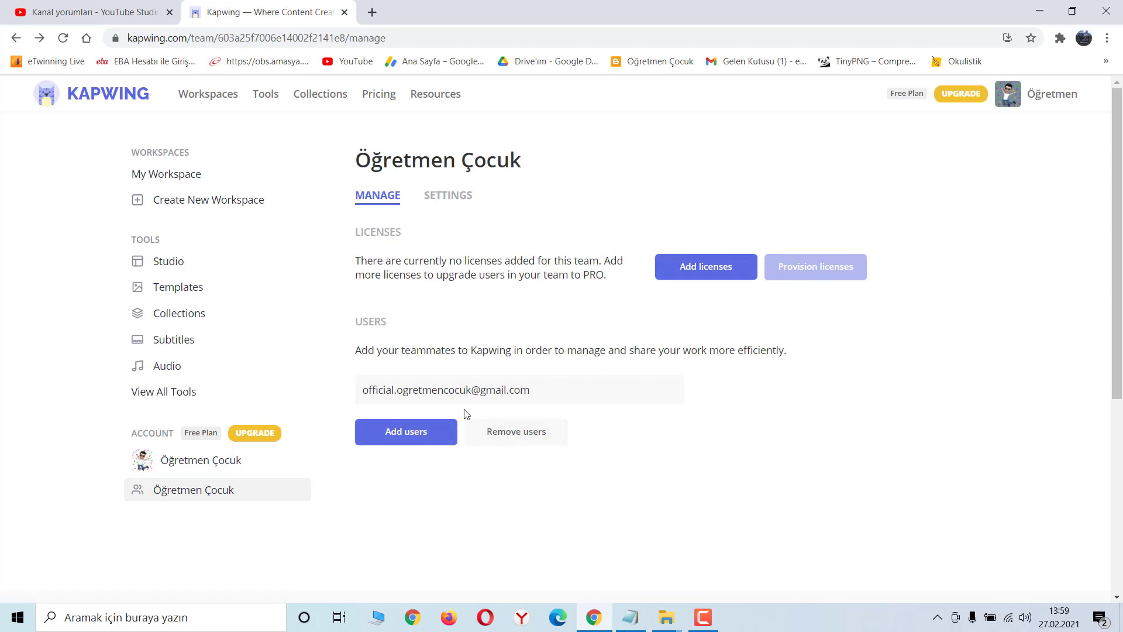
Review the new team's user list and its license purchase options, closing the license form without buying.
{"action": "triple_click", "coordinate": [522, 391]}
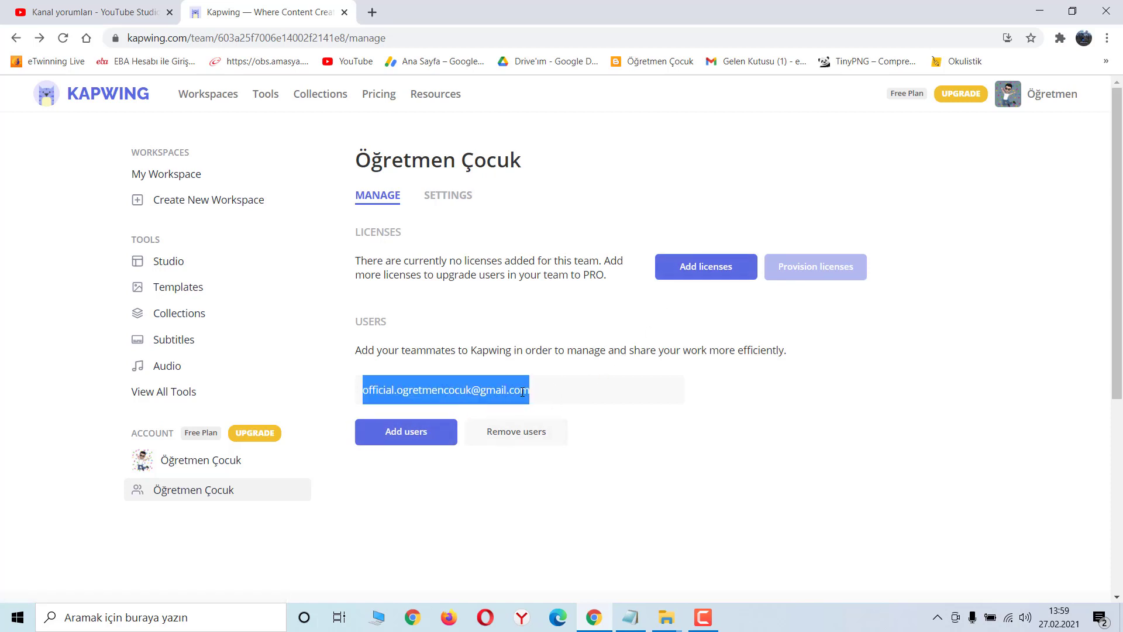
{"action": "left_click", "coordinate": [527, 357]}
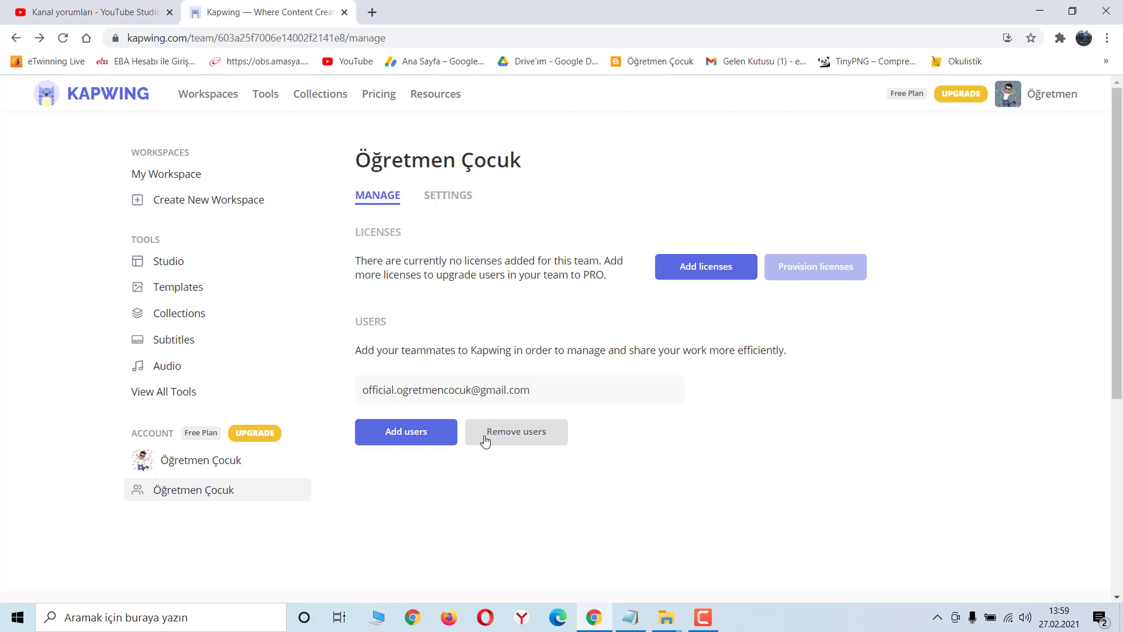
{"action": "left_click", "coordinate": [696, 270]}
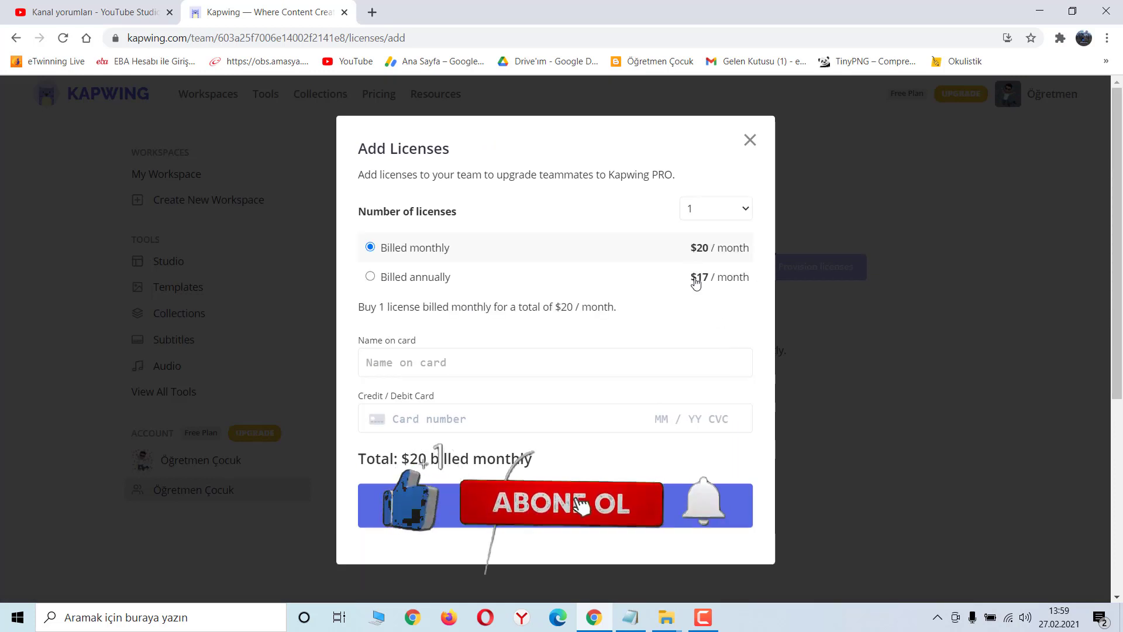
{"action": "left_click", "coordinate": [750, 140]}
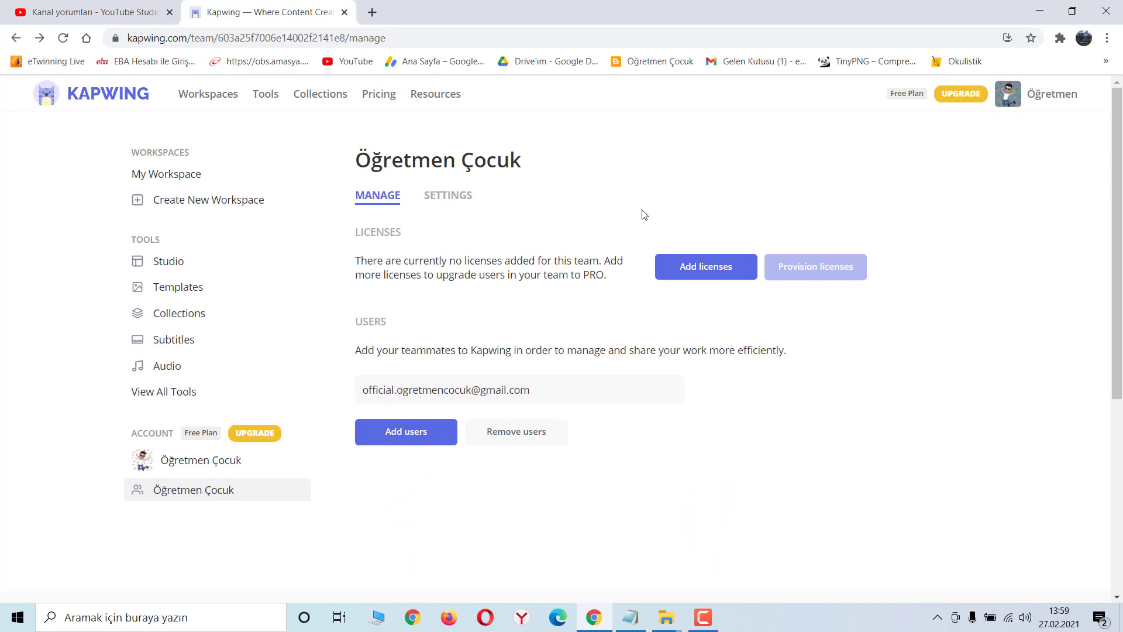
Start a new workspace named "Öğretmen Çocuk" and proceed to inviting the team.
{"action": "left_click", "coordinate": [219, 205]}
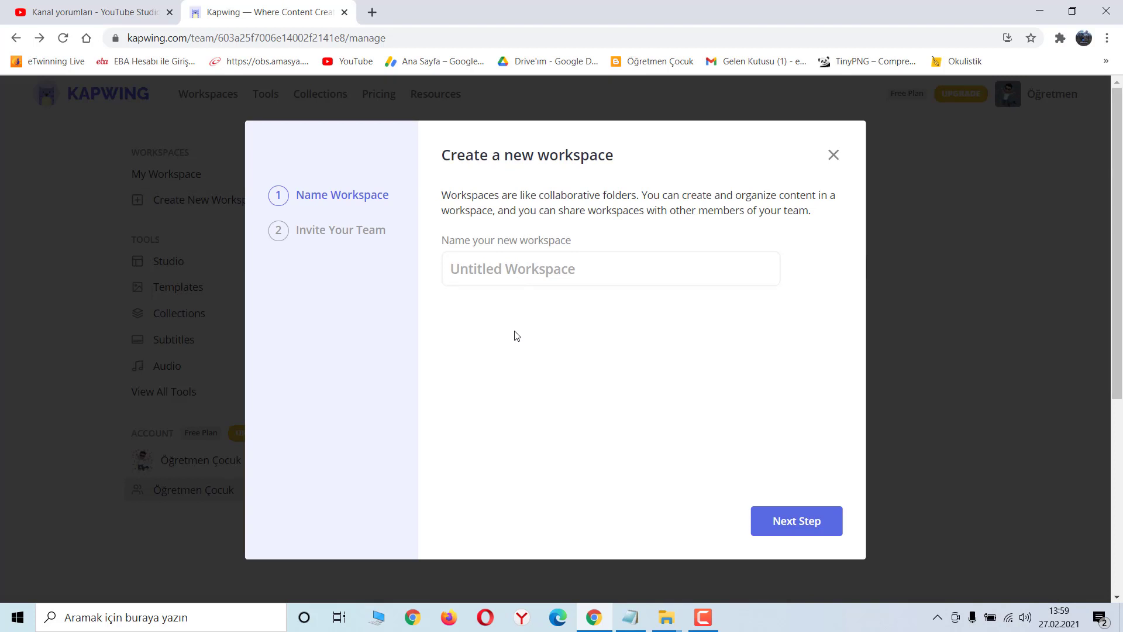
{"action": "type", "text": "Öğretmen Ç"}
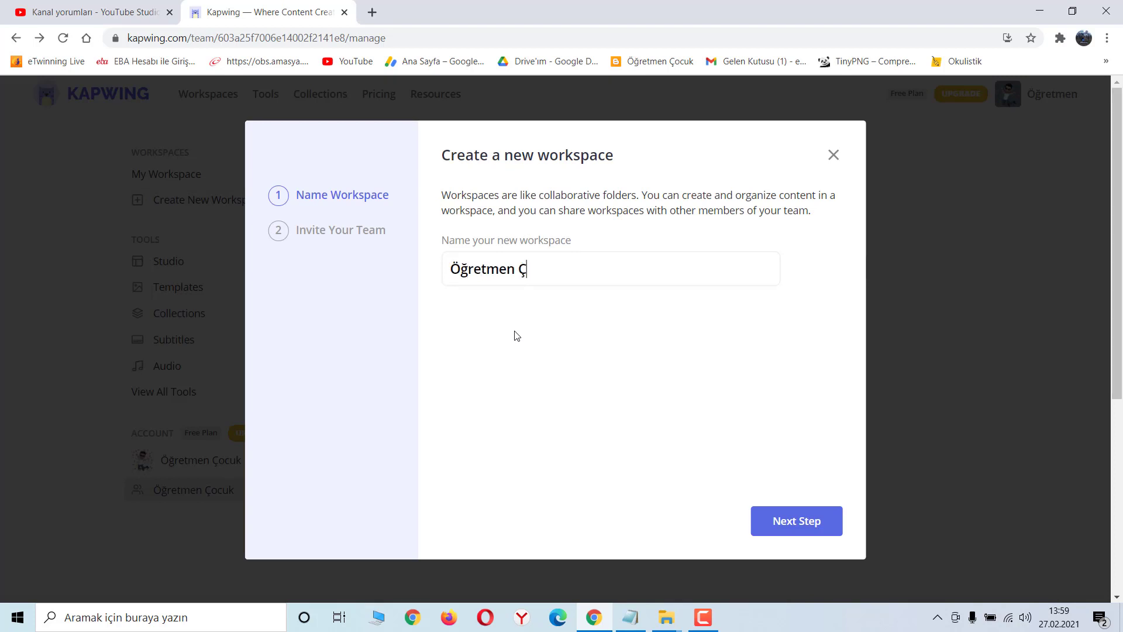
{"action": "type", "text": "ocuk"}
{"action": "left_click", "coordinate": [814, 533]}
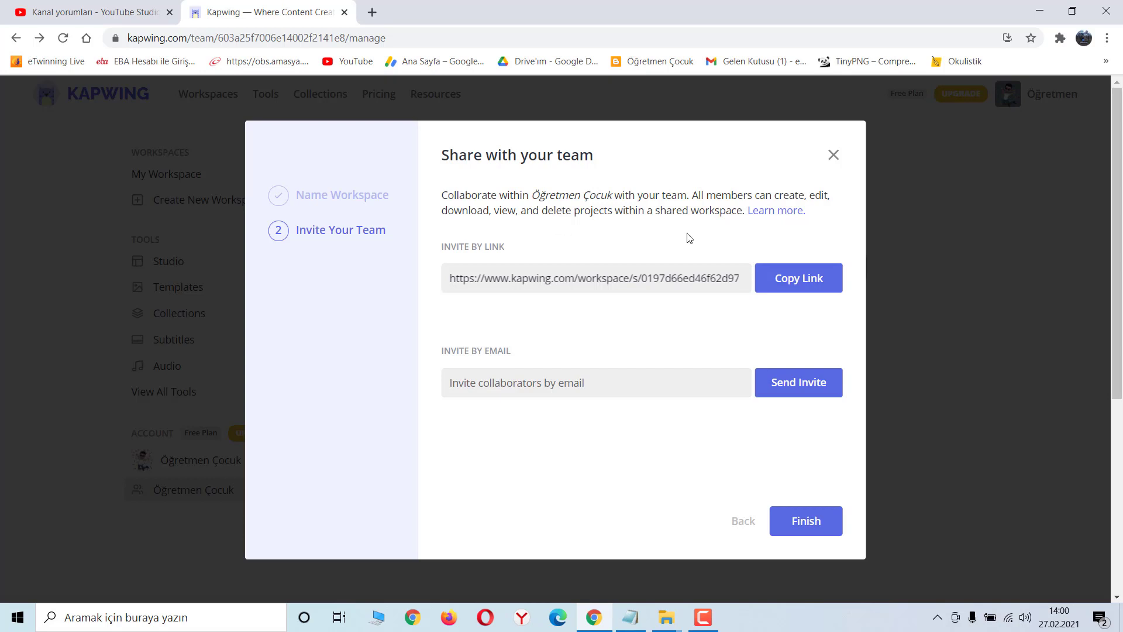
Copy the workspace's invite link and finish the workspace setup.
{"action": "left_click", "coordinate": [798, 287]}
{"action": "left_click", "coordinate": [806, 283]}
{"action": "left_click", "coordinate": [836, 519]}
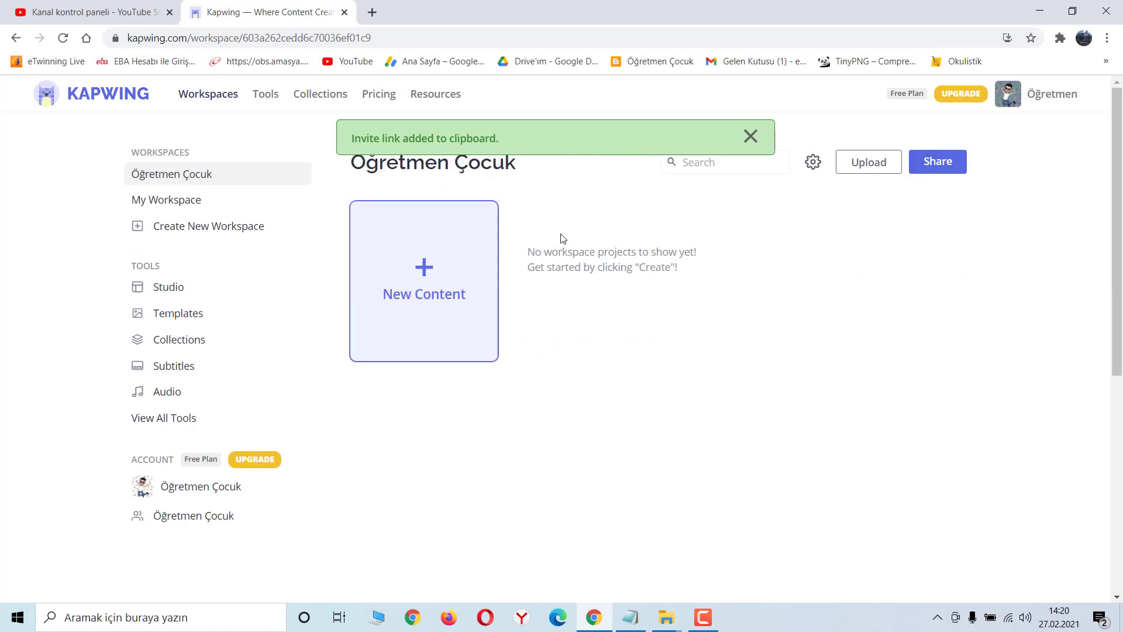
Create new content in the workspace and upload the video "Öğretmen Çocuk (3)" from the İndirilenler folder.
{"action": "left_click", "coordinate": [490, 300]}
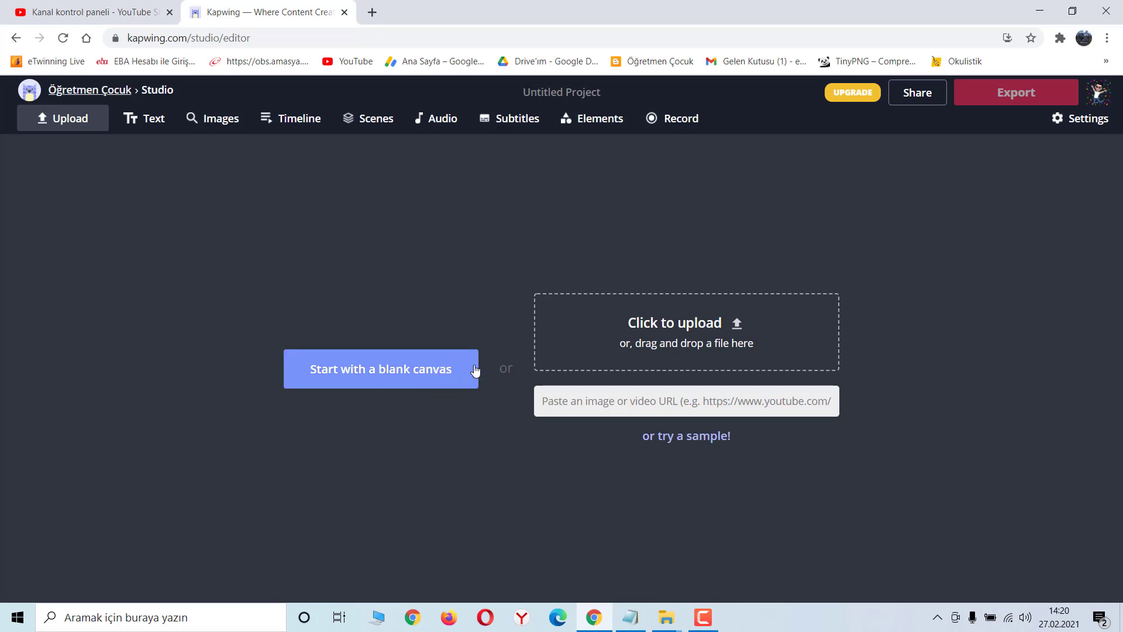
{"action": "left_click", "coordinate": [627, 327]}
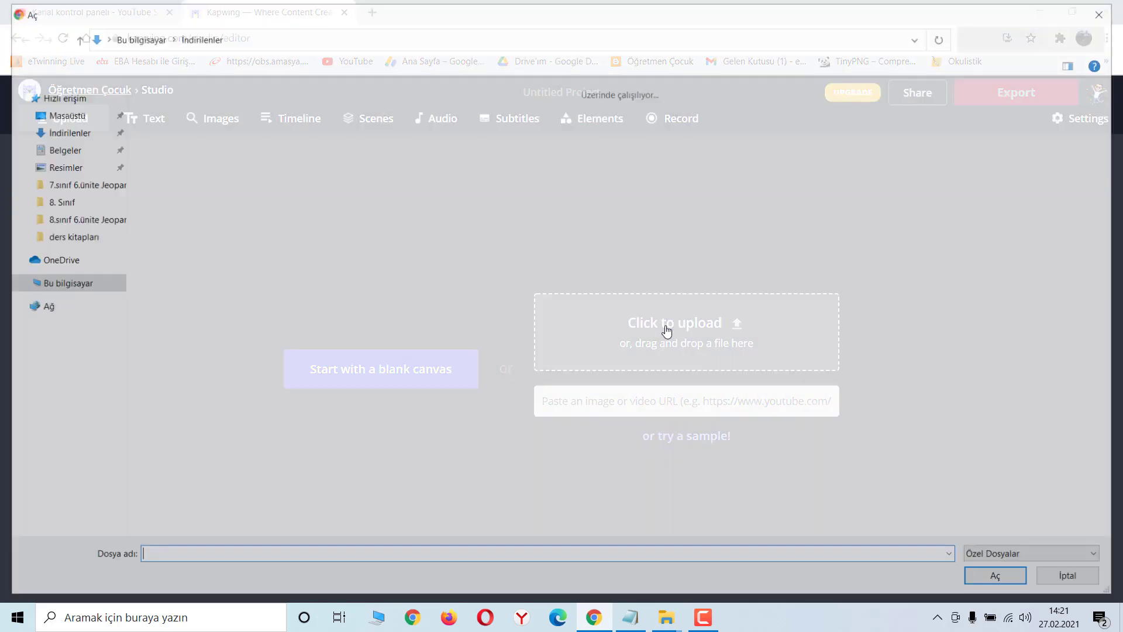
{"action": "scroll", "coordinate": [752, 316], "scroll_direction": "down", "scroll_amount": 10}
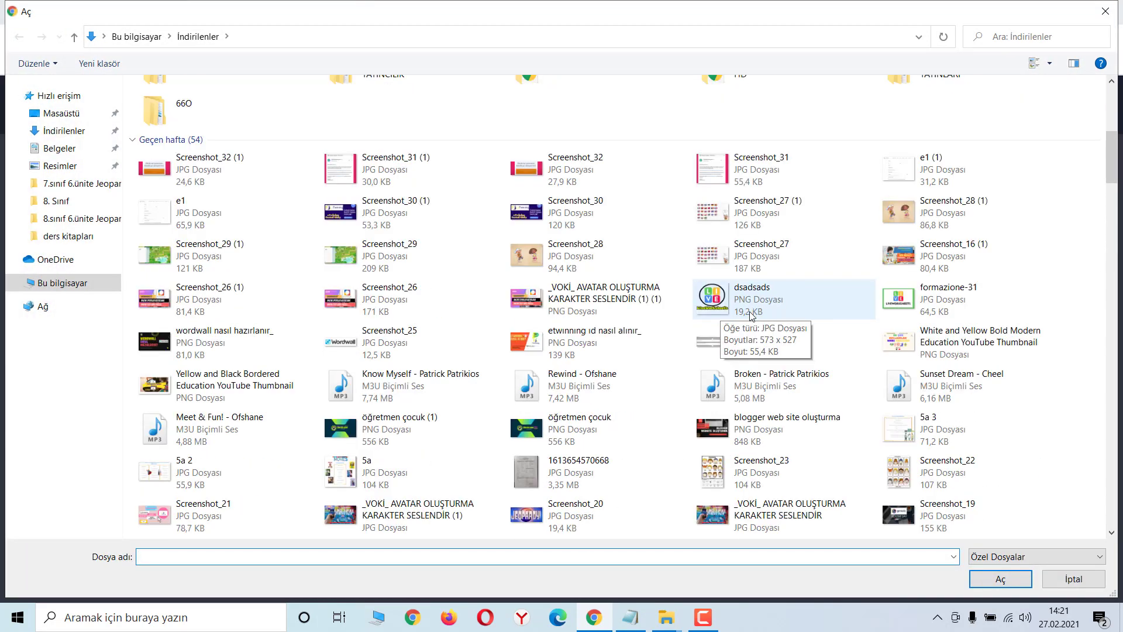
{"action": "left_click", "coordinate": [905, 342]}
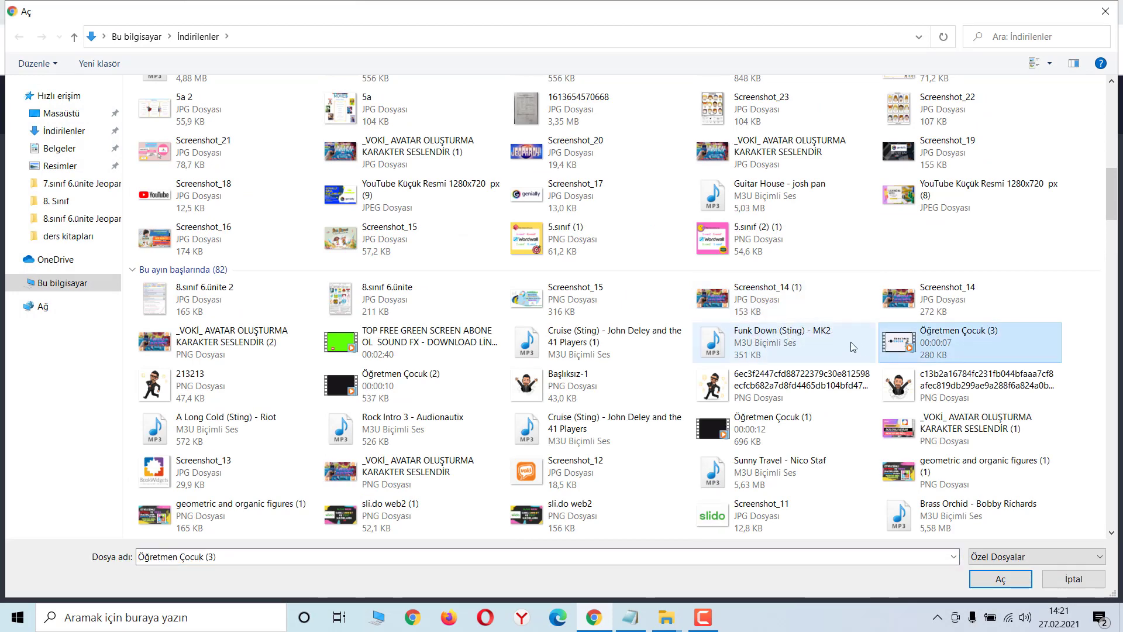
{"action": "left_click", "coordinate": [434, 384], "text": "shift"}
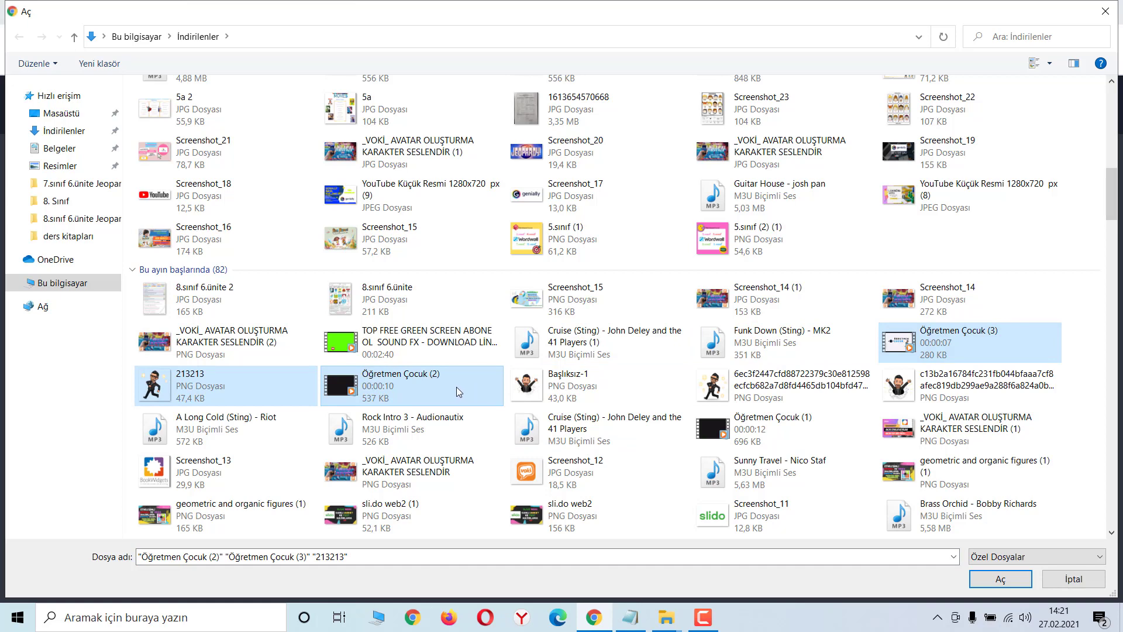
{"action": "left_click", "coordinate": [456, 387]}
{"action": "left_click", "coordinate": [926, 357], "text": "shift"}
{"action": "left_click", "coordinate": [926, 357]}
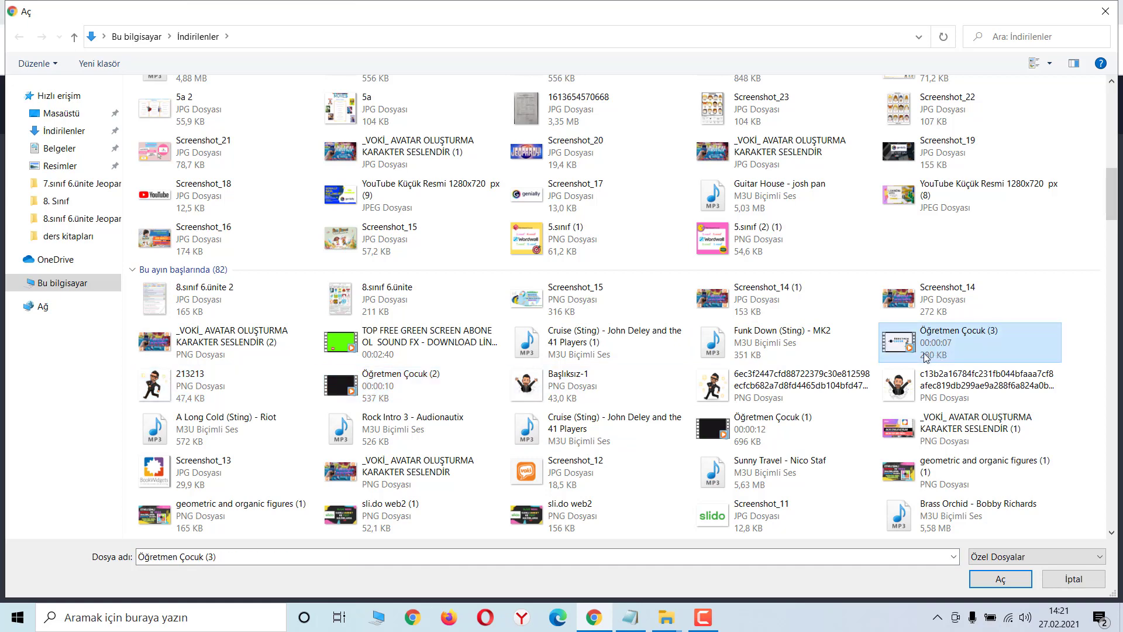
{"action": "left_click", "coordinate": [445, 386]}
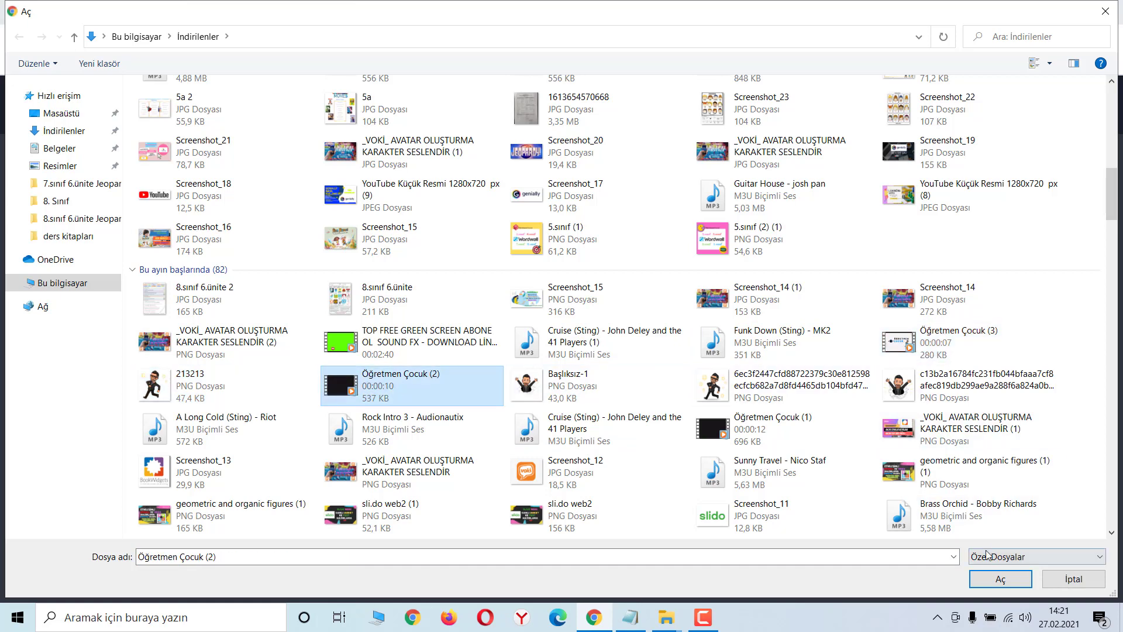
{"action": "left_click", "coordinate": [952, 358]}
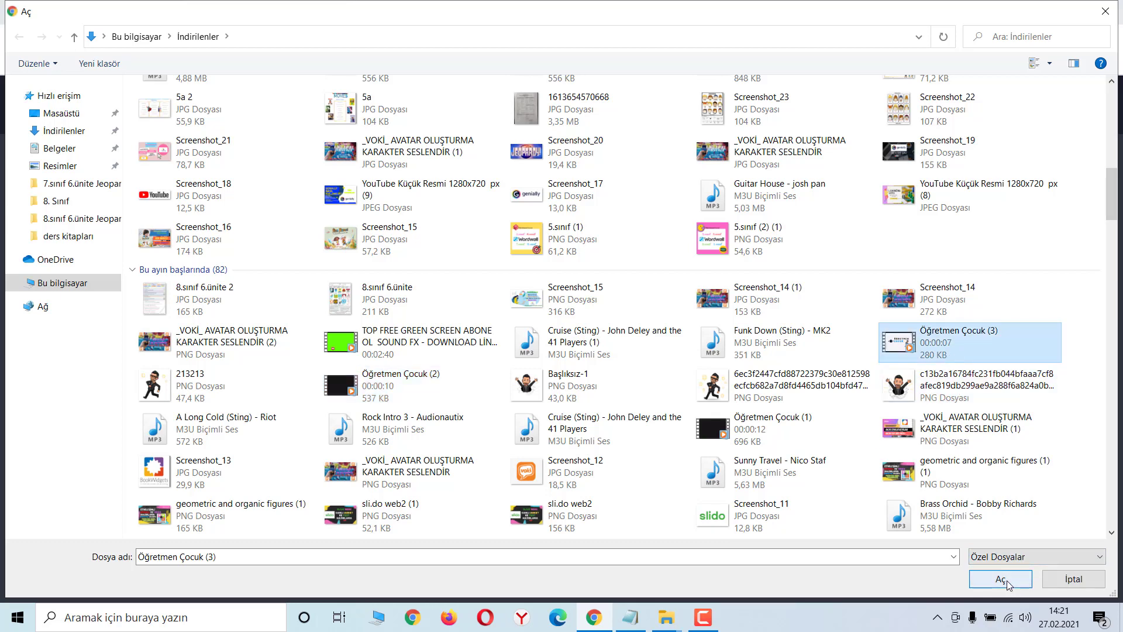
{"action": "left_click", "coordinate": [1006, 582]}
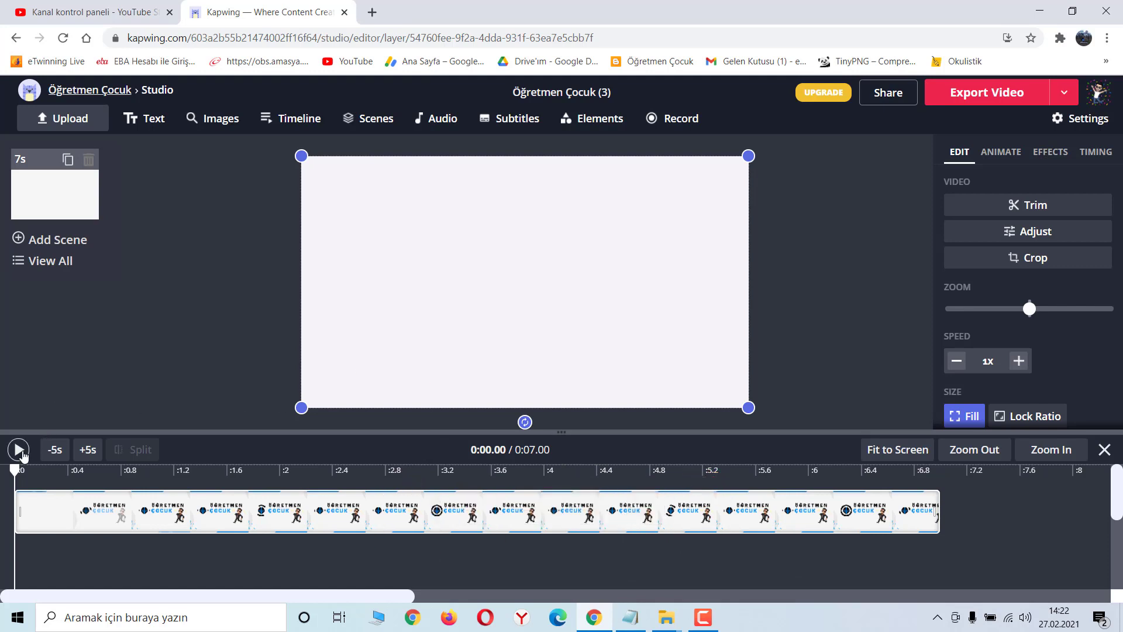
Preview the uploaded video to about the 5-second mark, and hide and reopen the timeline.
{"action": "left_click", "coordinate": [19, 450]}
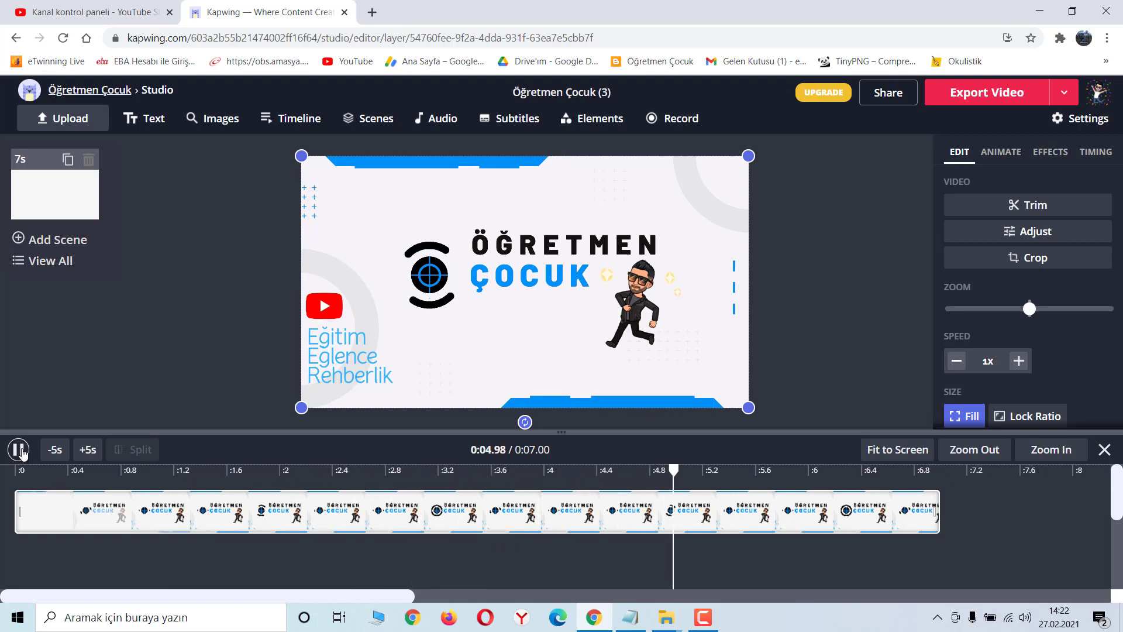
{"action": "left_click", "coordinate": [20, 450]}
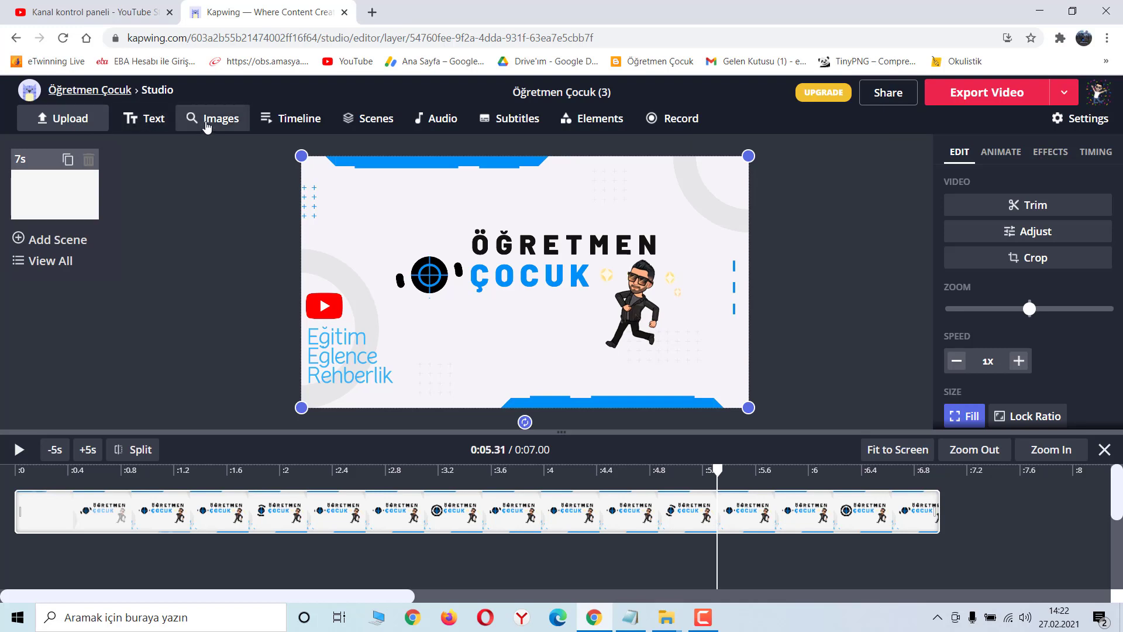
{"action": "left_click", "coordinate": [275, 126]}
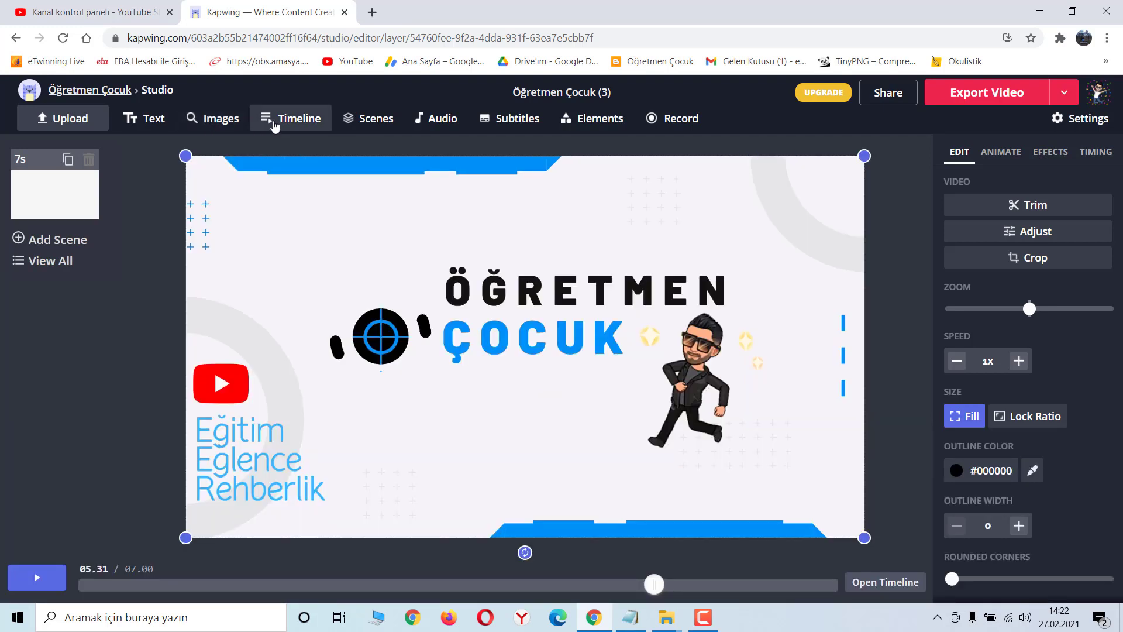
{"action": "left_click", "coordinate": [275, 125]}
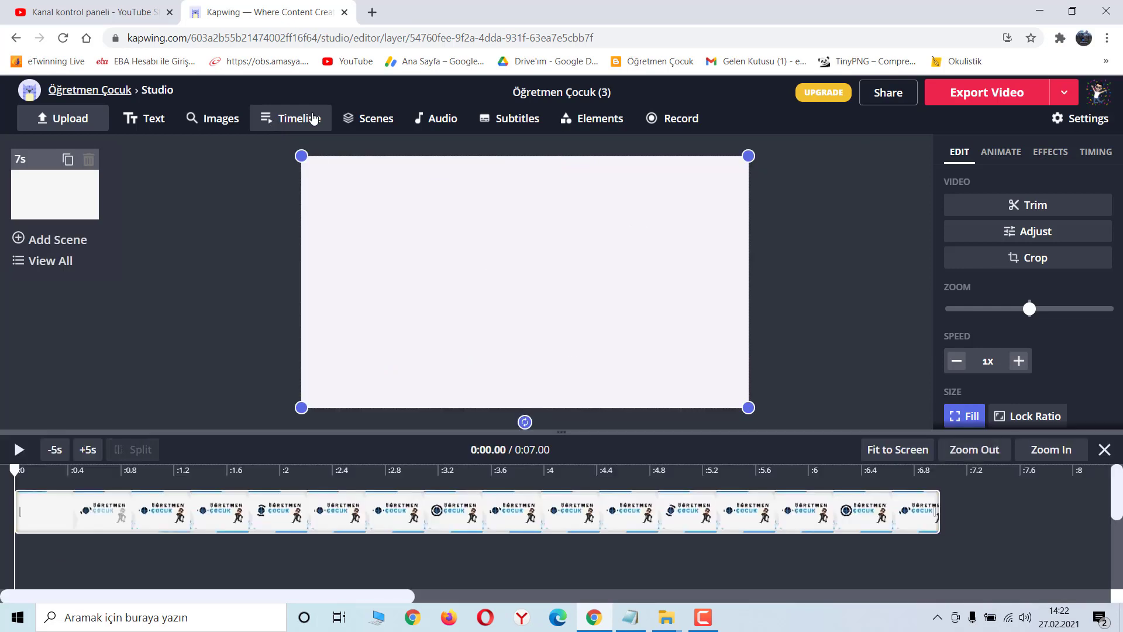
Upload the video "Öğretmen Çocuk (1)" from the İndirilenler folder as a second scene.
{"action": "left_click", "coordinate": [365, 123]}
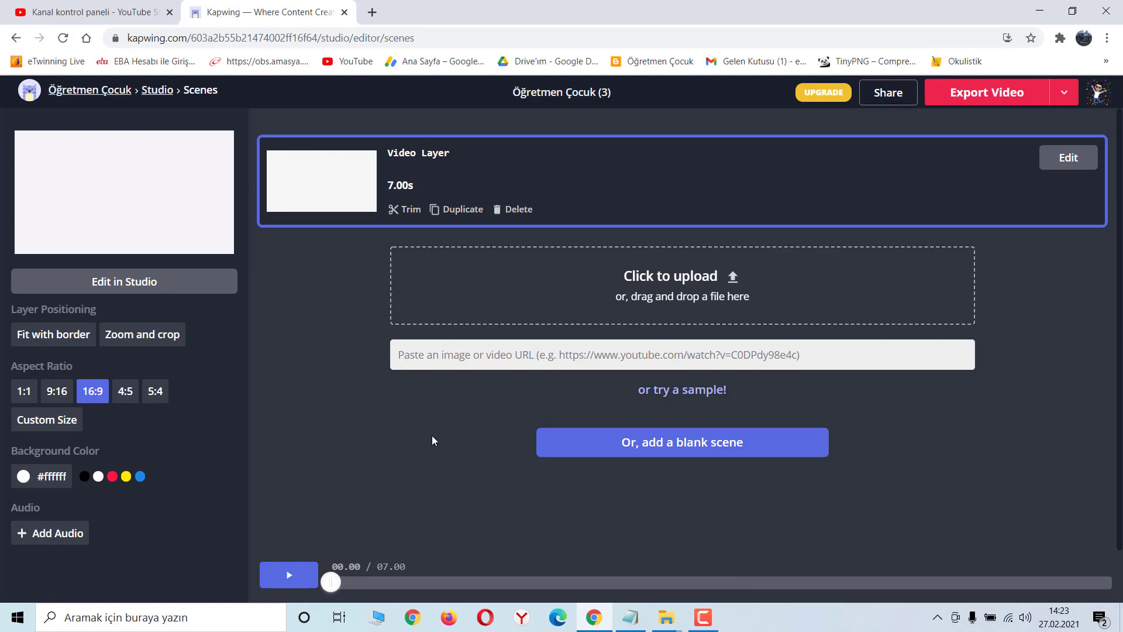
{"action": "left_click", "coordinate": [638, 300]}
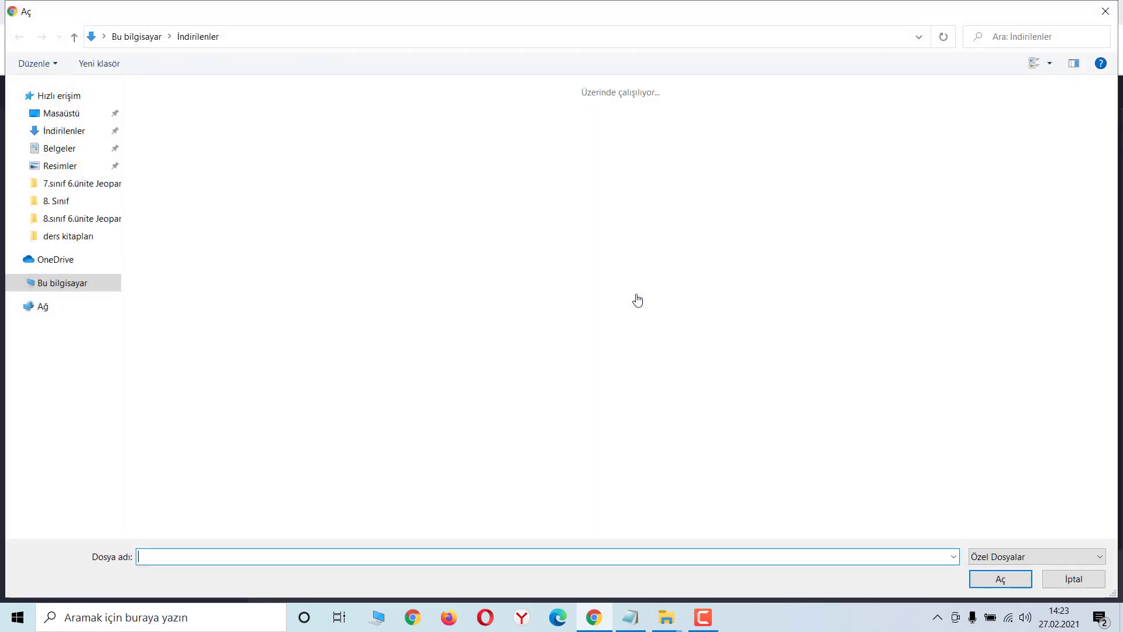
{"action": "scroll", "coordinate": [645, 300], "scroll_direction": "down", "scroll_amount": 10}
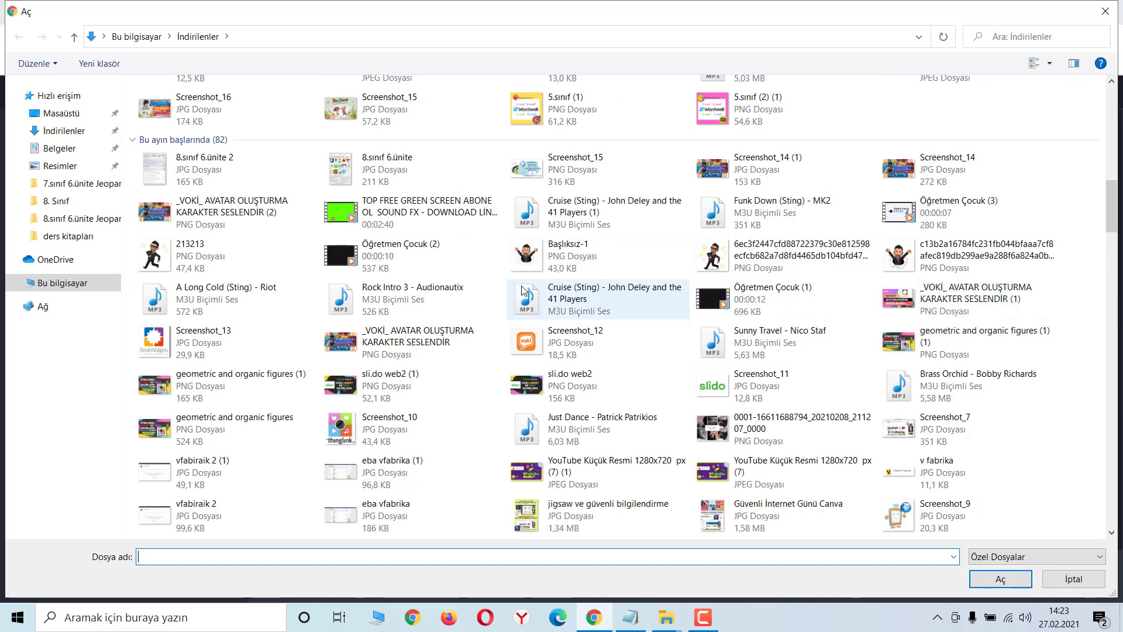
{"action": "double_click", "coordinate": [427, 349]}
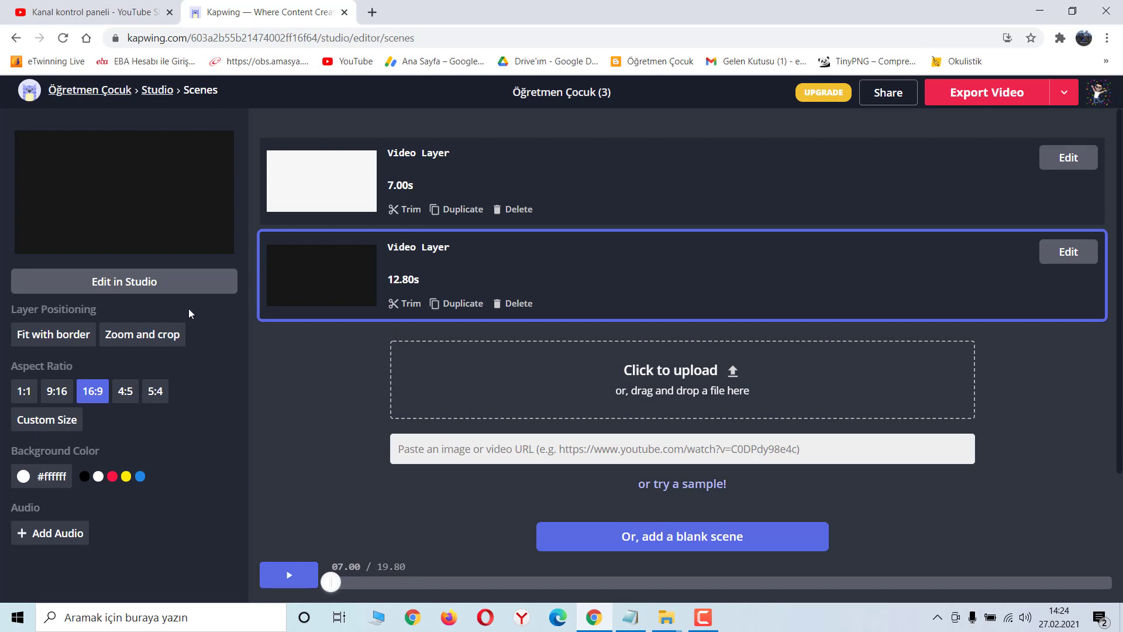
View the first and second scenes in the studio, and return to the scenes overview.
{"action": "left_click", "coordinate": [132, 287]}
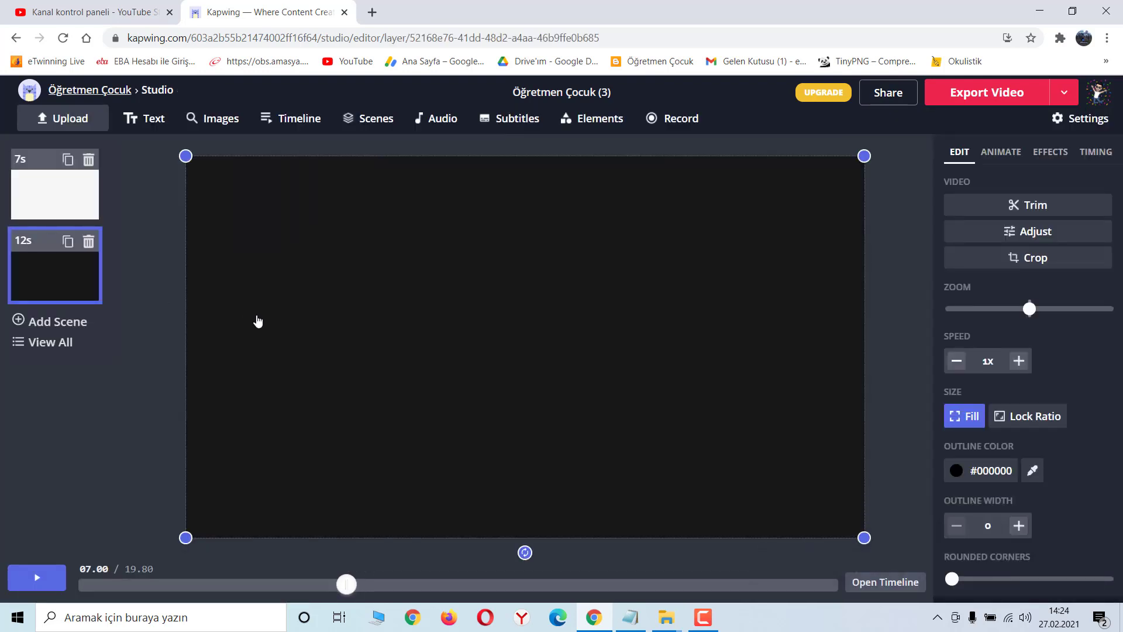
{"action": "left_click", "coordinate": [79, 195]}
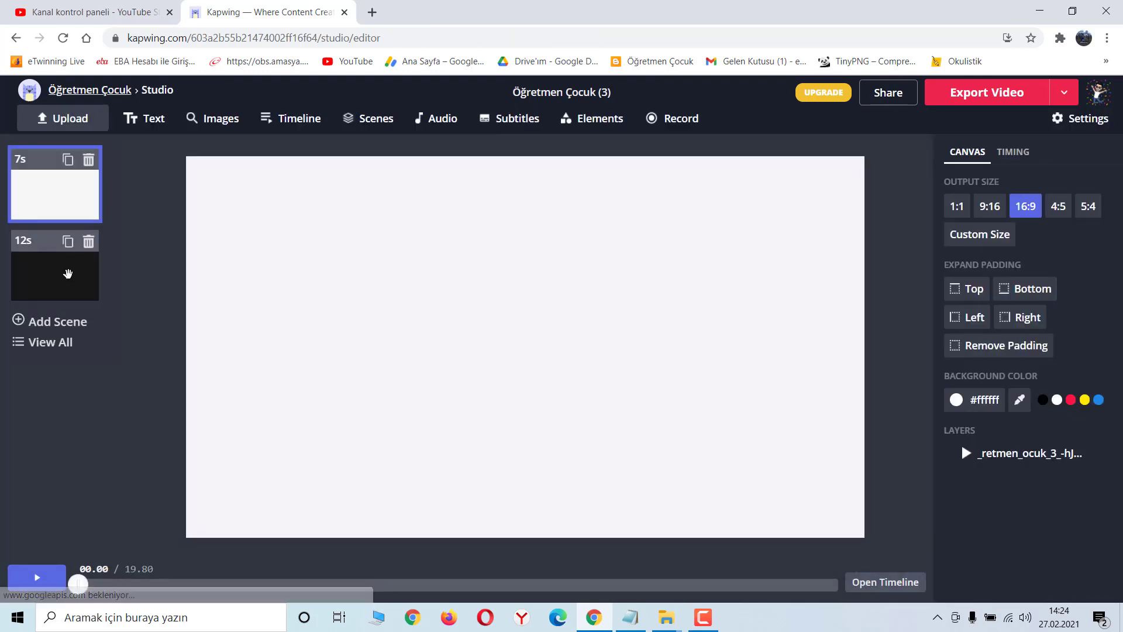
{"action": "left_click", "coordinate": [69, 270]}
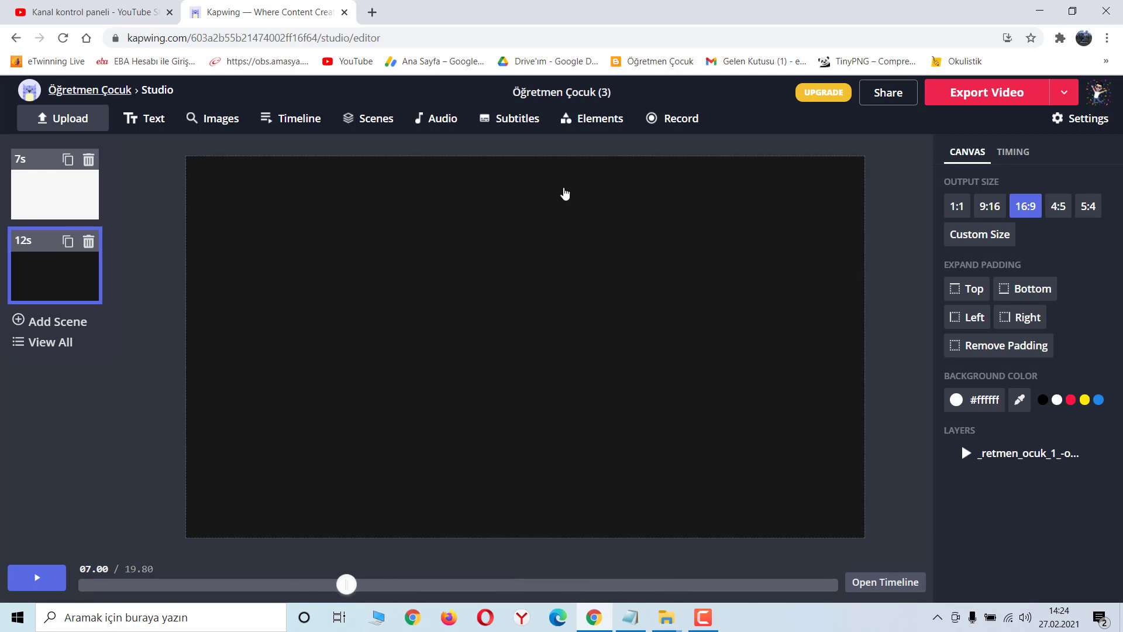
{"action": "left_click", "coordinate": [377, 118]}
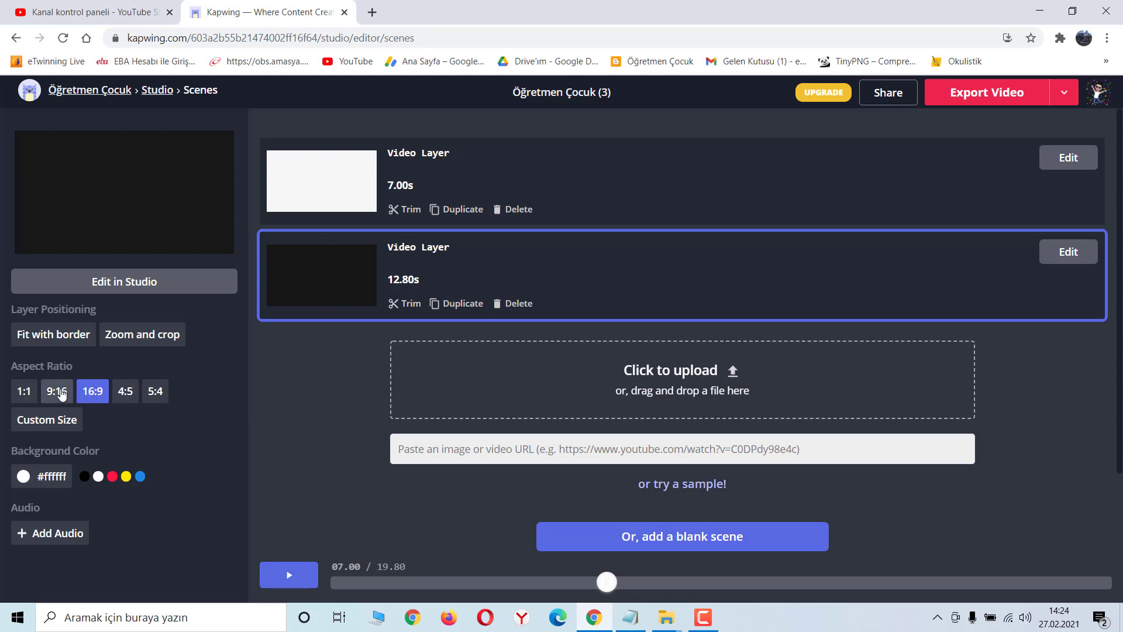
Try the 4:5 aspect ratio, restore 16:9, and set the project's background color to yellow #FFEA00.
{"action": "left_click", "coordinate": [115, 392]}
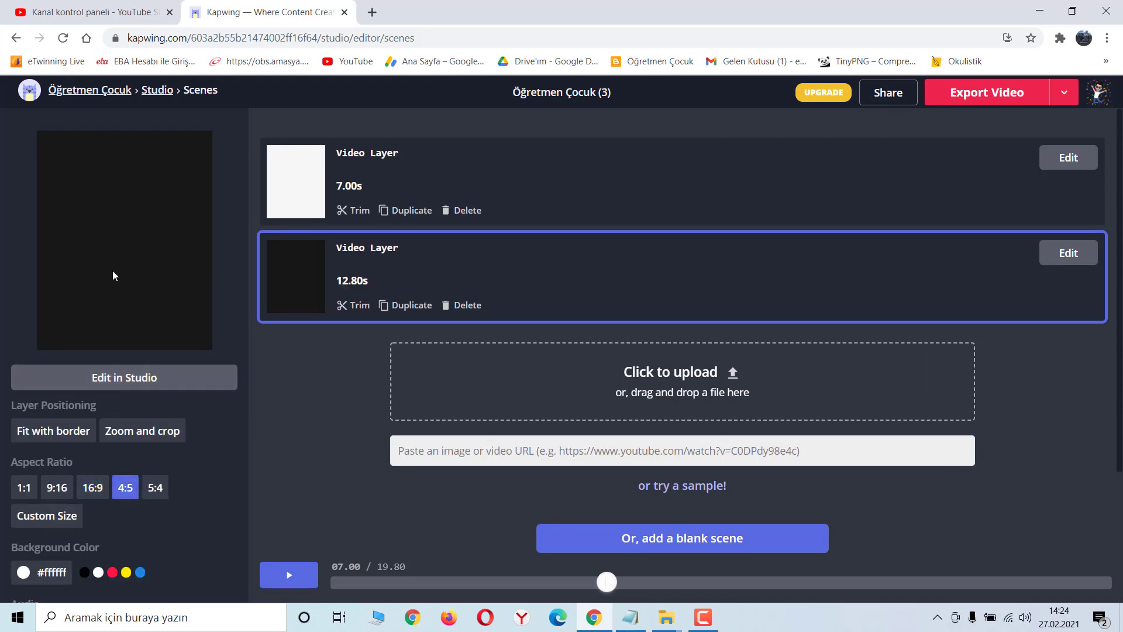
{"action": "left_click", "coordinate": [93, 488]}
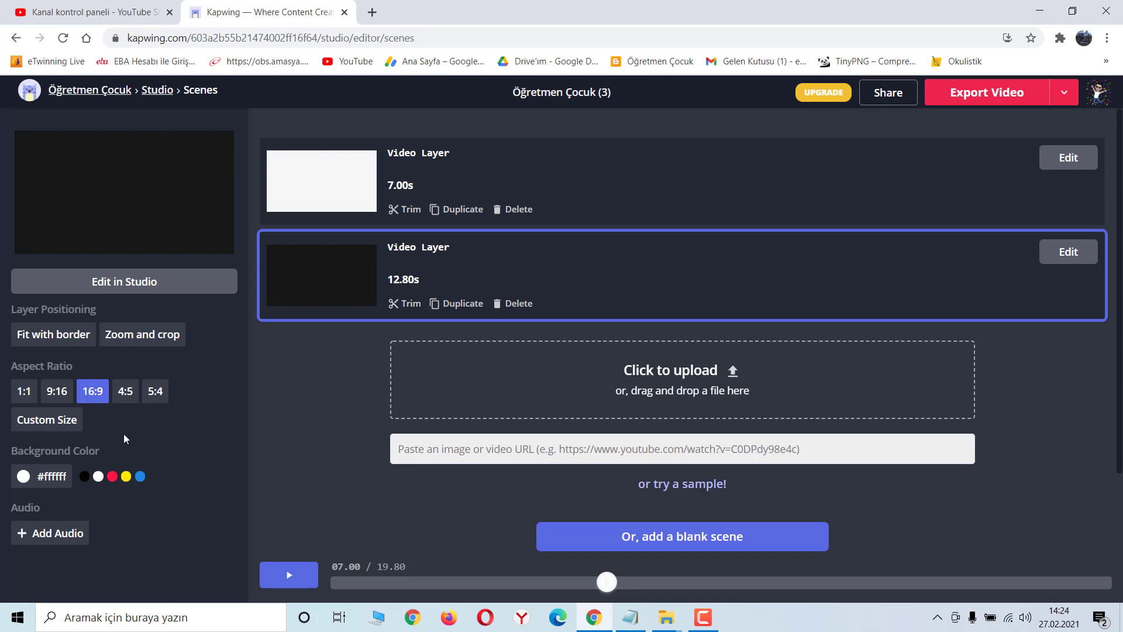
{"action": "left_click", "coordinate": [125, 476]}
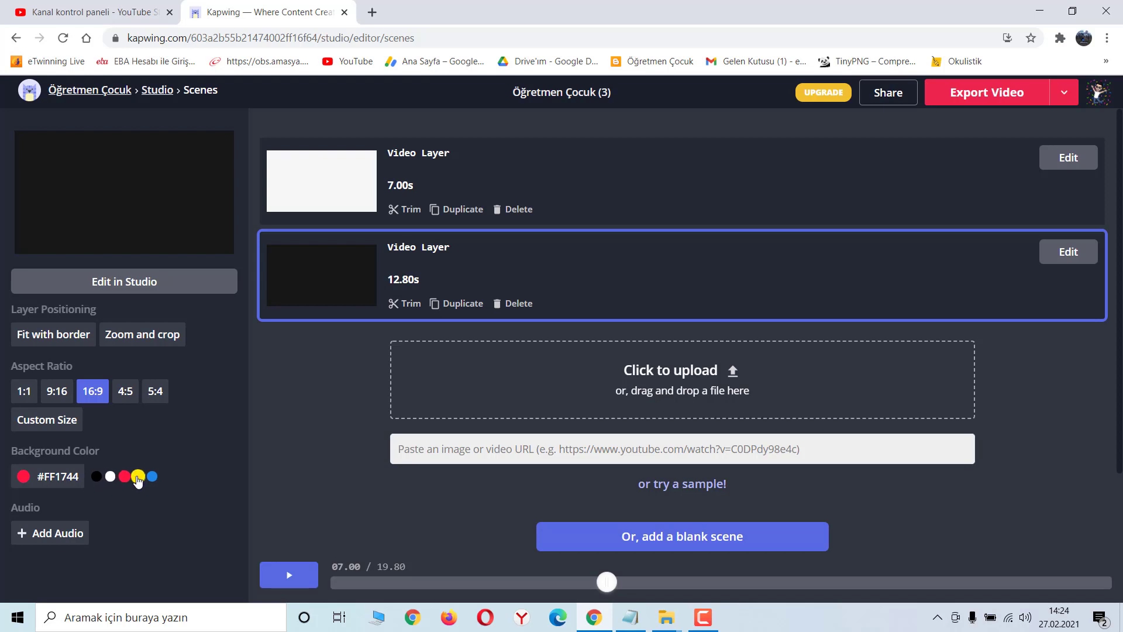
{"action": "left_click", "coordinate": [140, 476]}
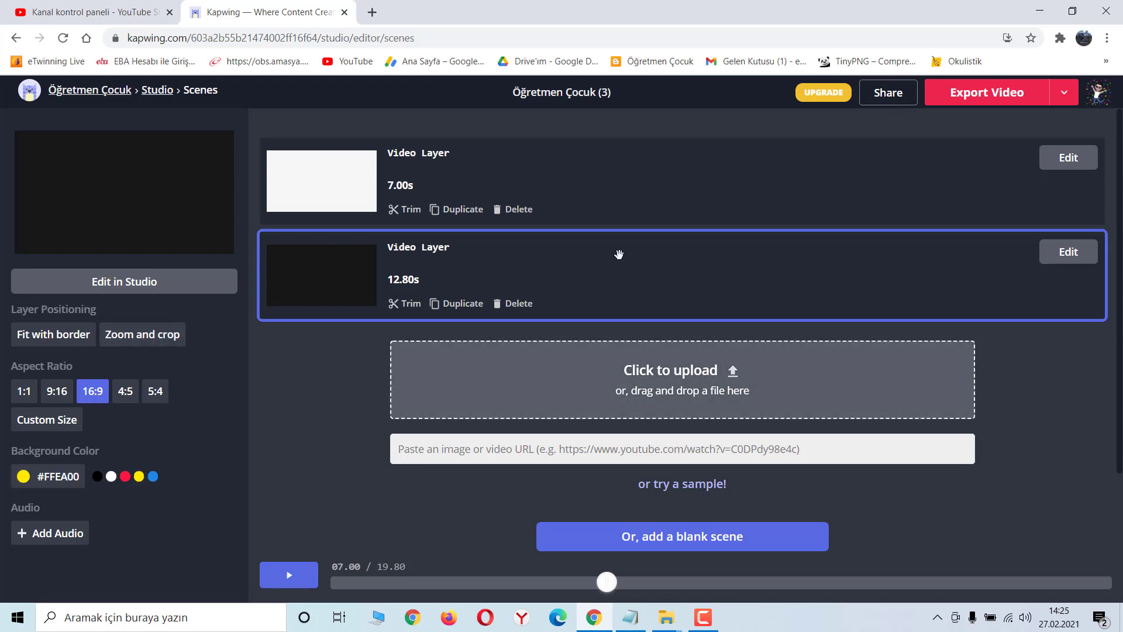
Open the second scene in the studio and view the audio upload options.
{"action": "left_click", "coordinate": [227, 279]}
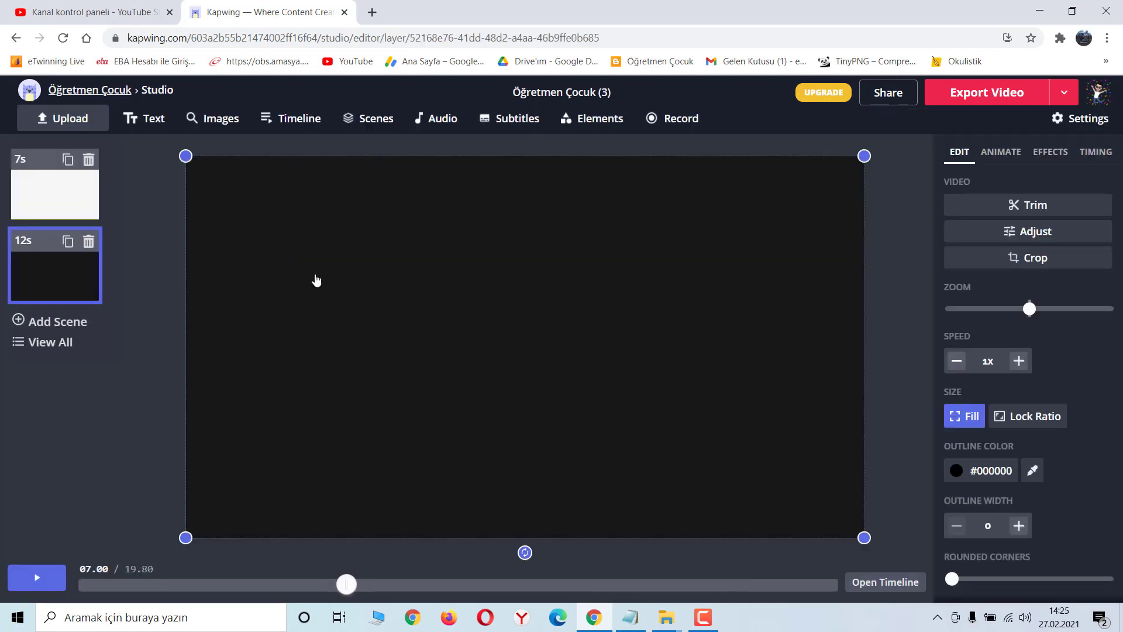
{"action": "left_click", "coordinate": [444, 119]}
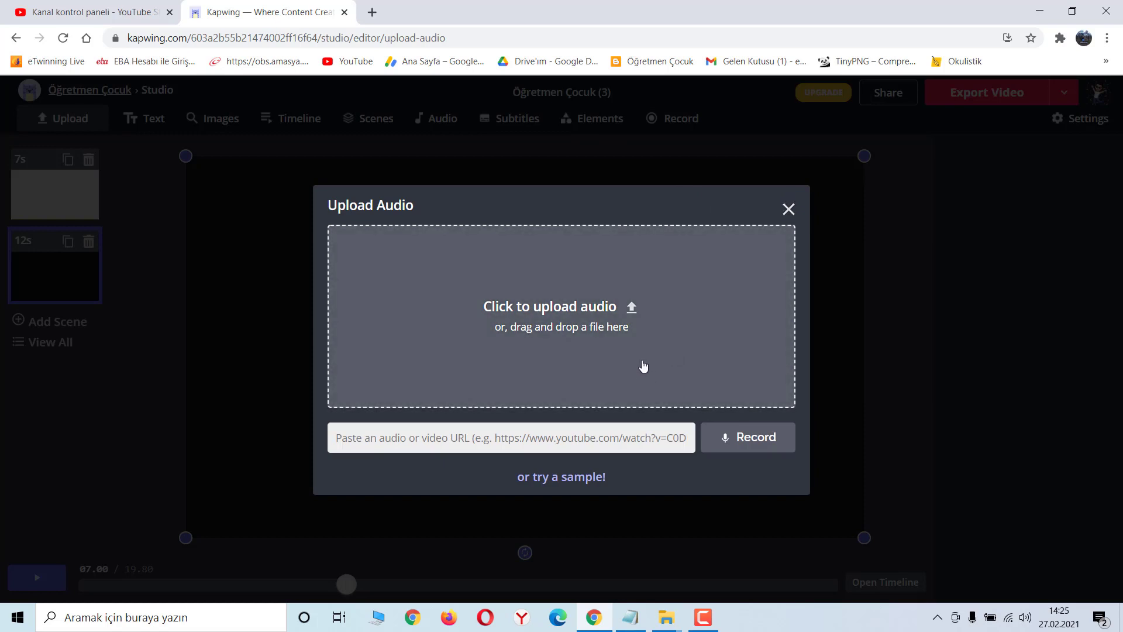
{"action": "left_click", "coordinate": [790, 207]}
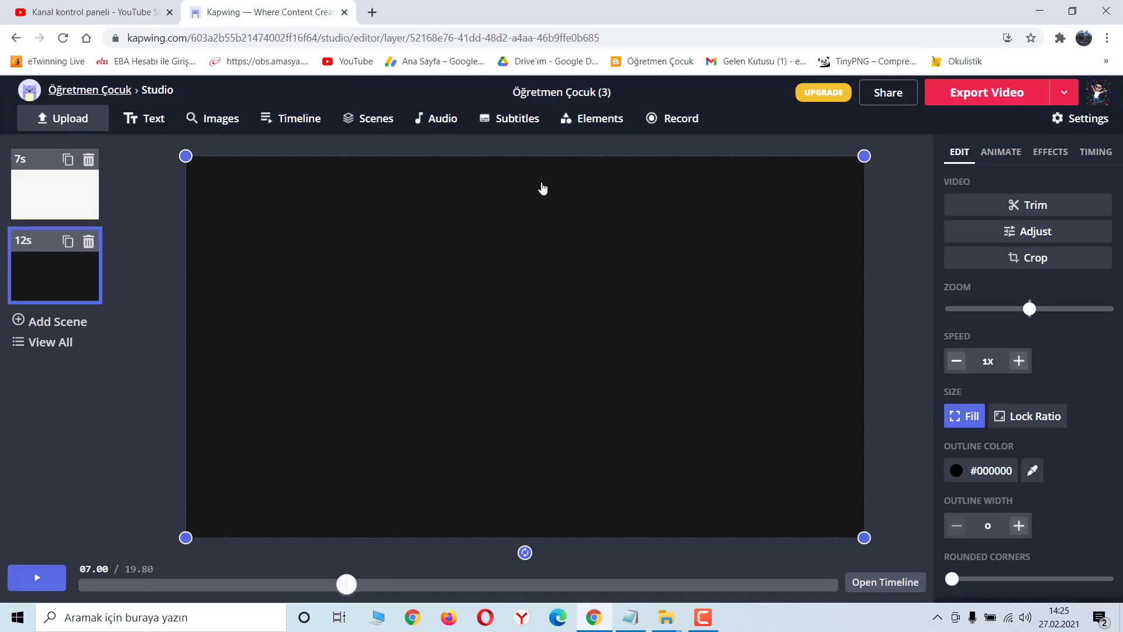
Add a second subtitle entry to the 12-second scene and write "MERHABALAR BEN ÖĞRETMEN ÇOCUK ABONE OLMAYI UNUTMAYIN :)" in the first entry.
{"action": "left_click", "coordinate": [515, 120]}
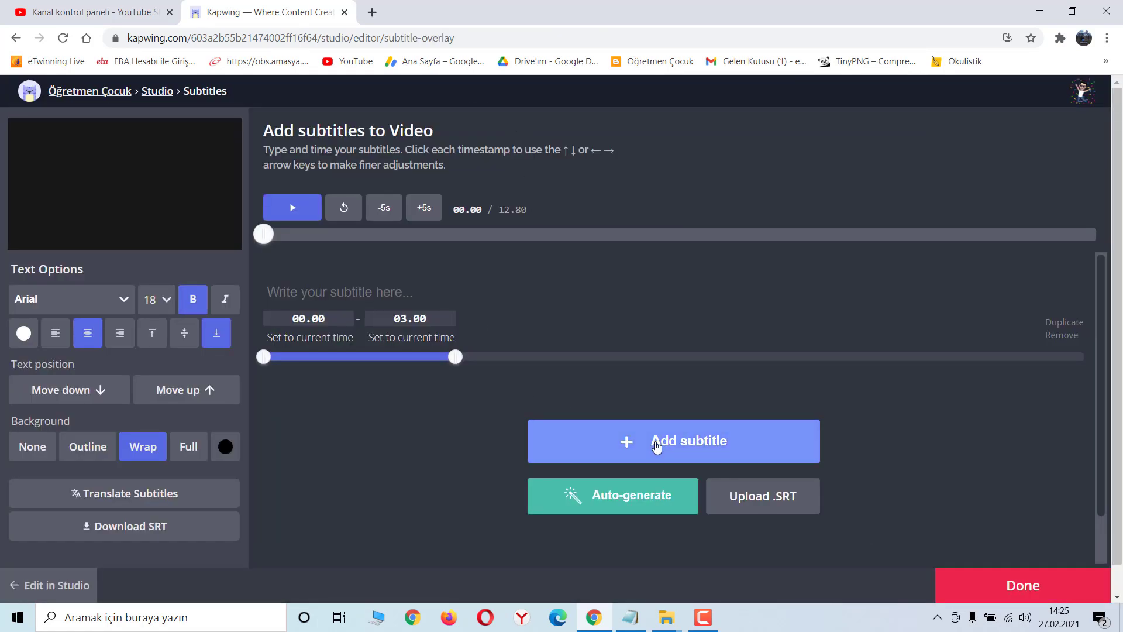
{"action": "left_click", "coordinate": [656, 447]}
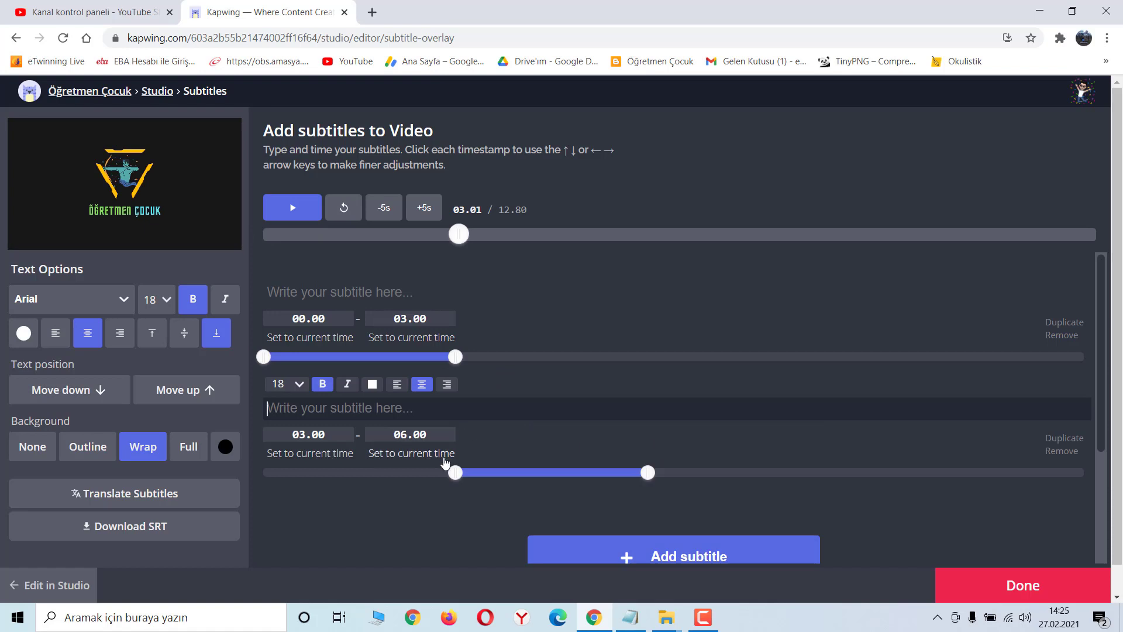
{"action": "left_click", "coordinate": [331, 291]}
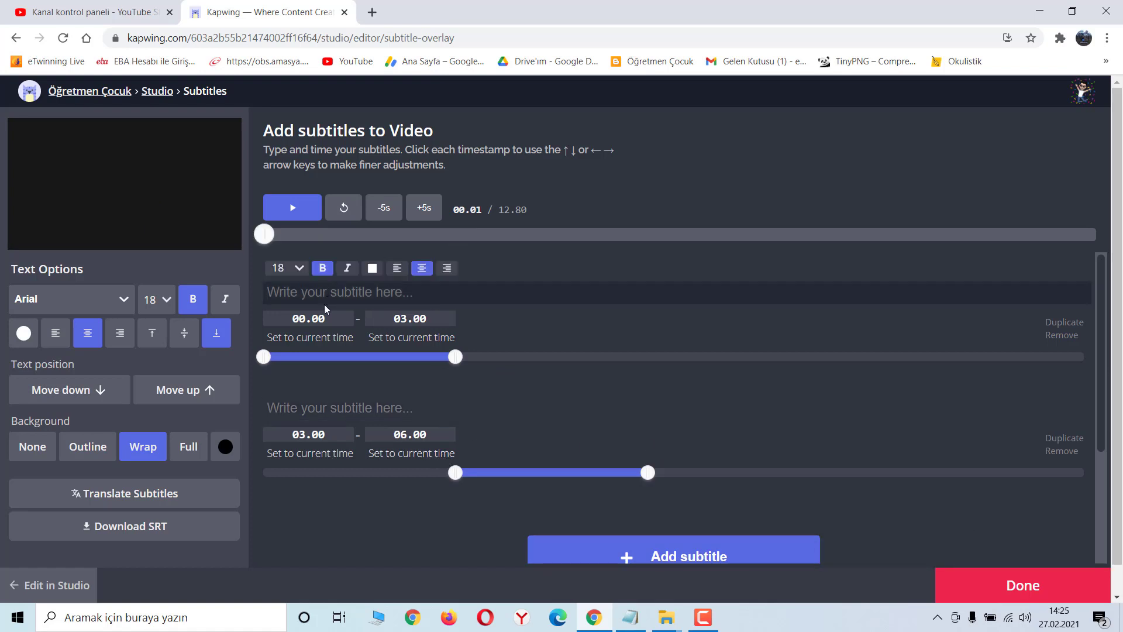
{"action": "type", "text": "MERHABALAR "}
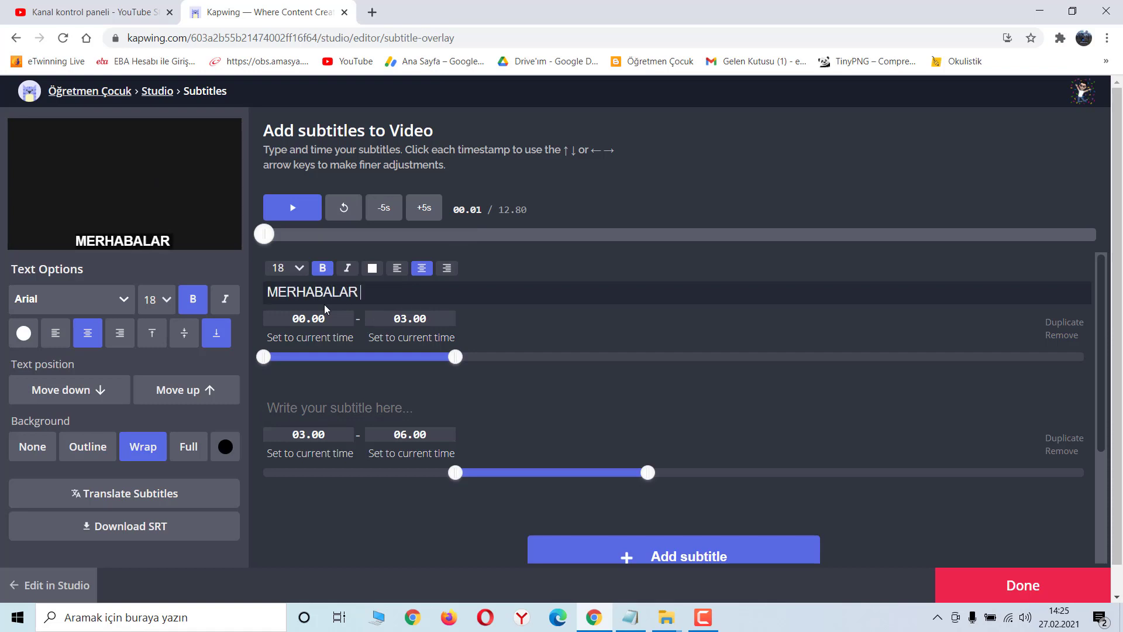
{"action": "type", "text": "BEN ÖĞRETEM"}
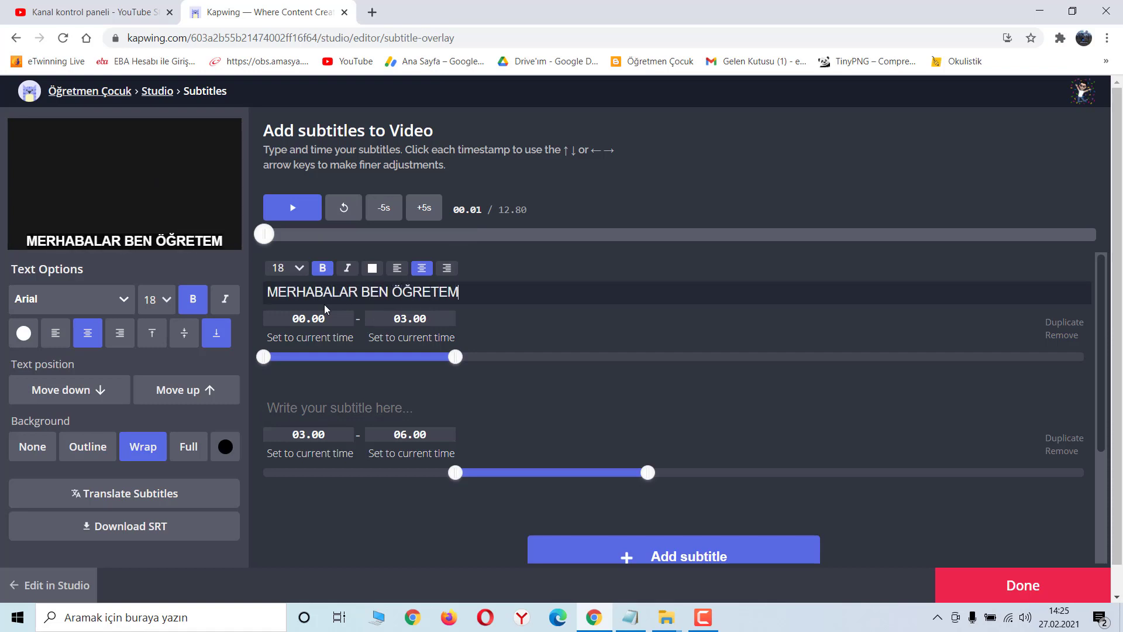
{"action": "type", "text": "N"}
{"action": "key", "text": "BackSpace"}
{"action": "key", "text": "BackSpace"}
{"action": "key", "text": "BackSpace"}
{"action": "type", "text": "MEN Ç"}
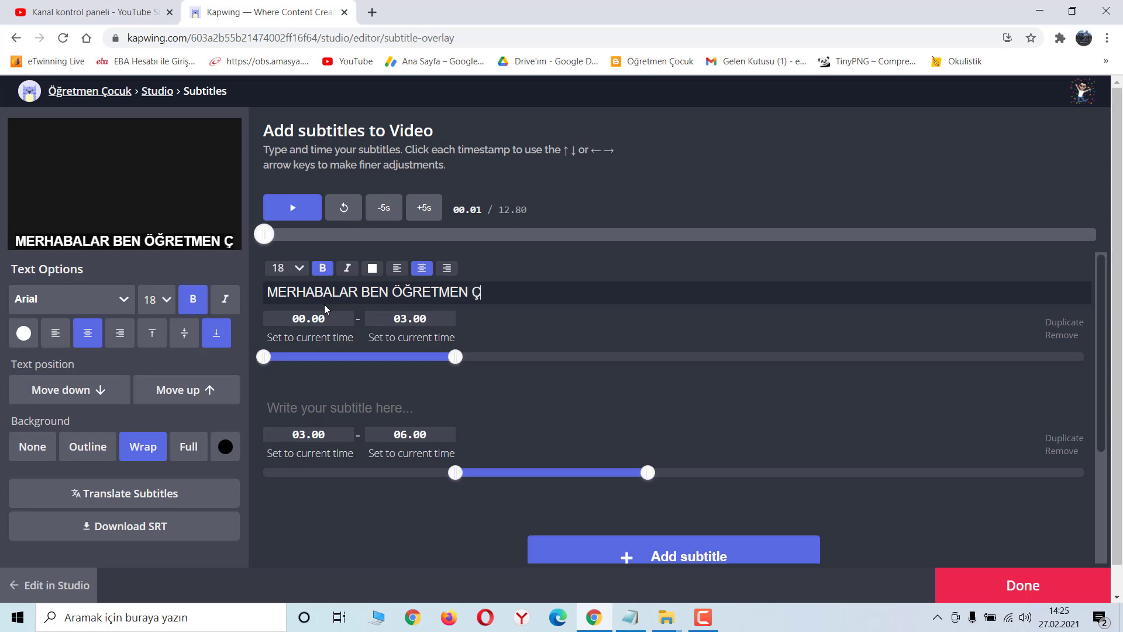
{"action": "type", "text": "OCUK ABONE OLMA"}
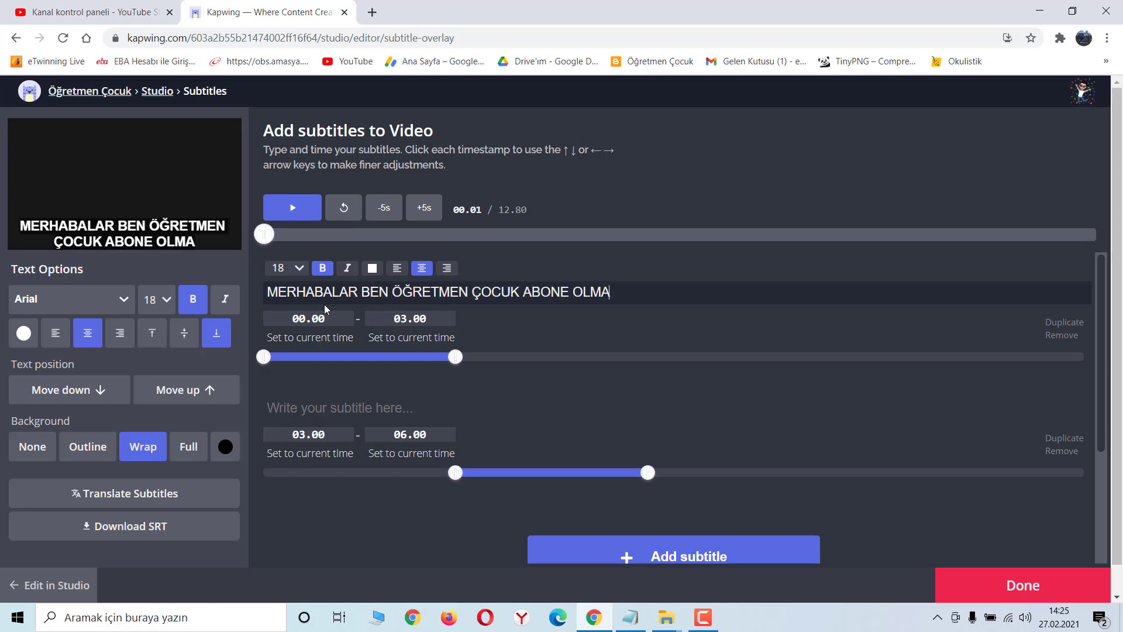
{"action": "type", "text": "YI UNUTMAYIN "}
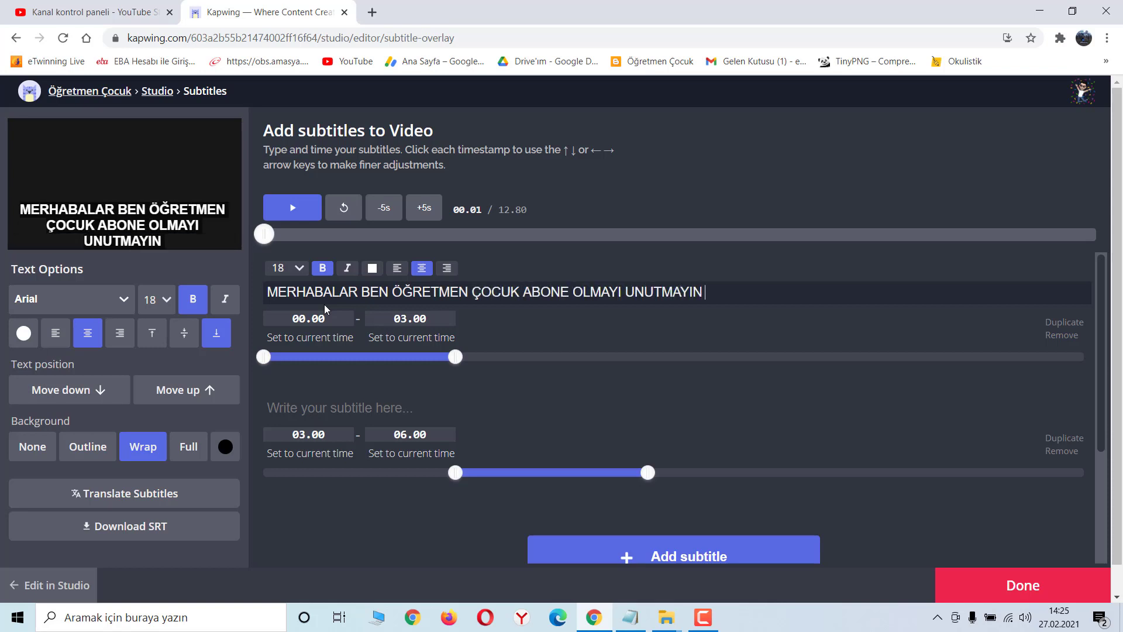
{"action": "type", "text": ":)"}
{"action": "left_click", "coordinate": [975, 574]}
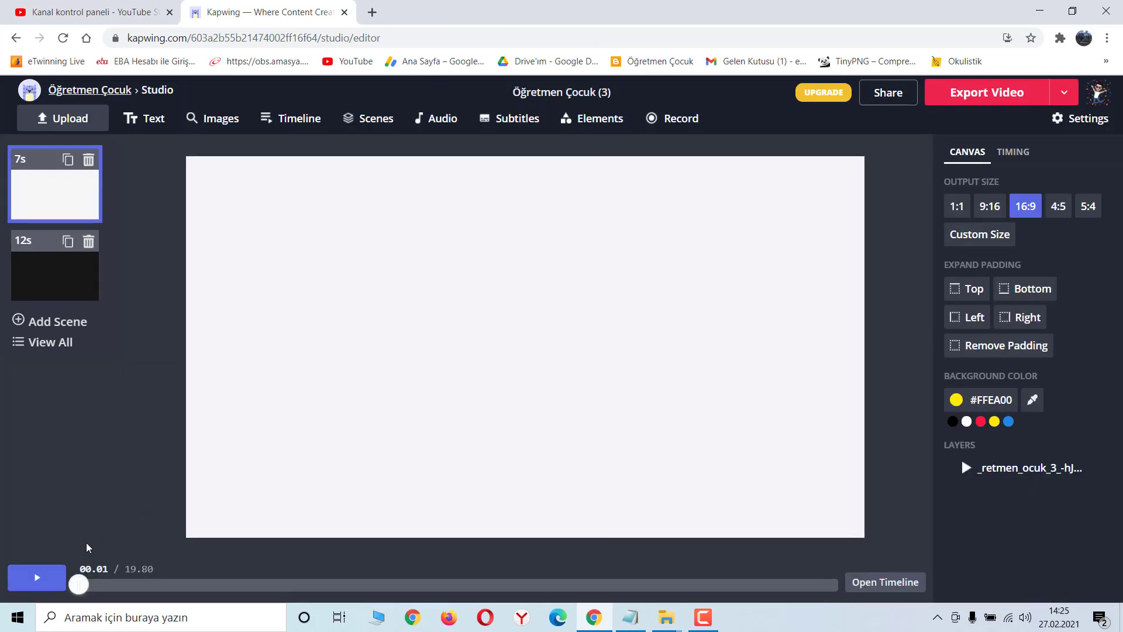
Play the project to check the subtitle, and review the subtitle editor's translation, generation and upload options.
{"action": "left_click", "coordinate": [52, 577]}
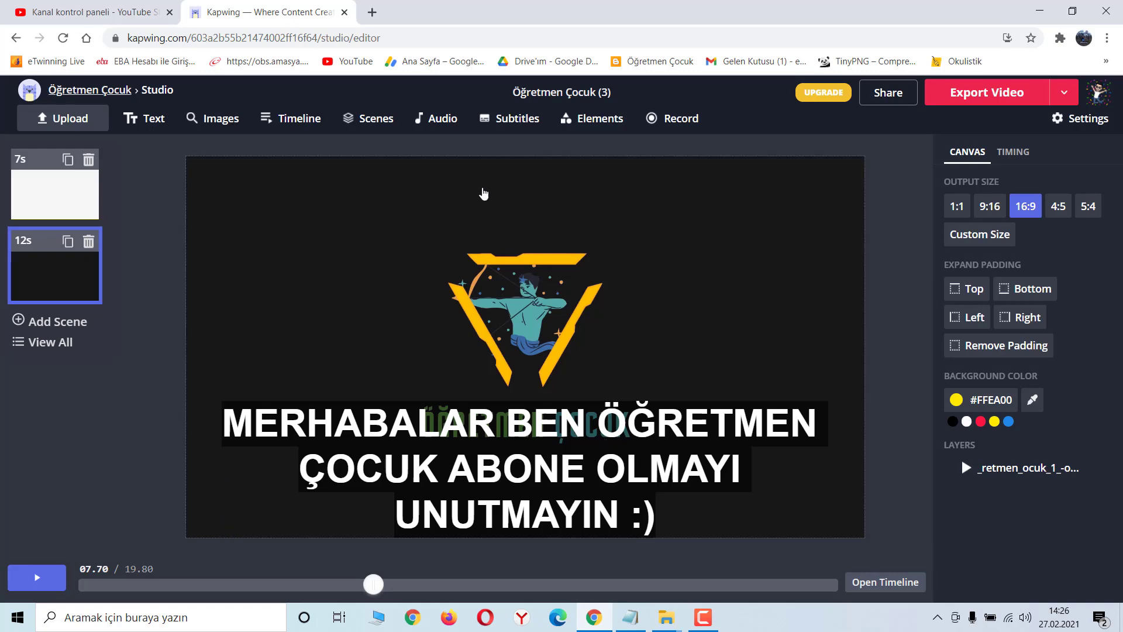
{"action": "left_click", "coordinate": [526, 121]}
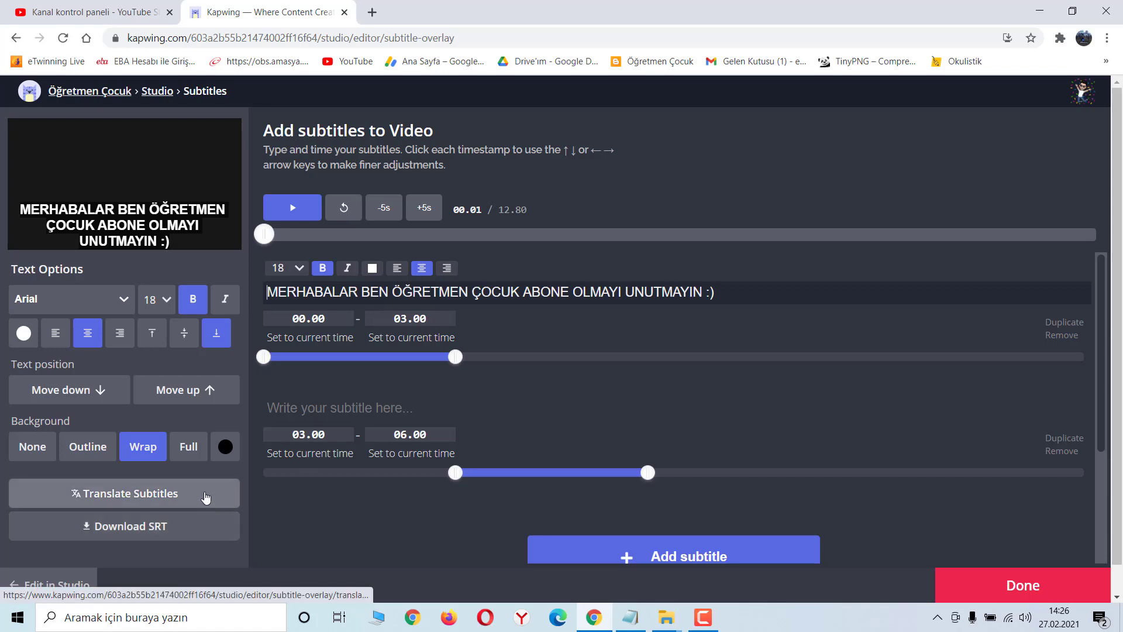
{"action": "scroll", "coordinate": [645, 403], "scroll_direction": "down", "scroll_amount": 3}
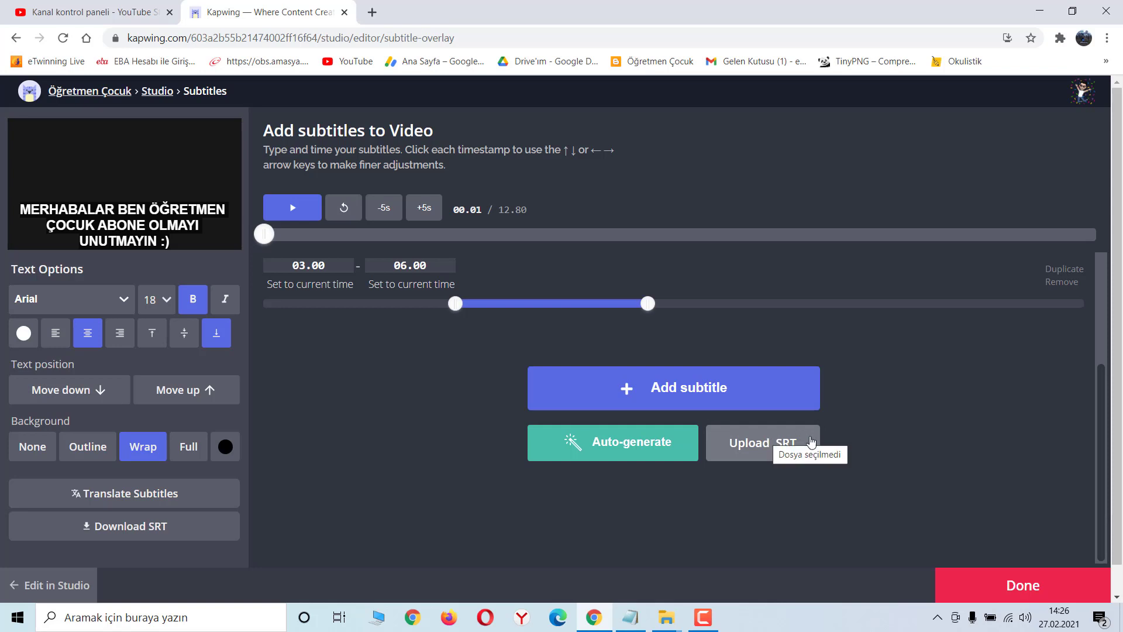
{"action": "scroll", "coordinate": [286, 404], "scroll_direction": "up", "scroll_amount": 3}
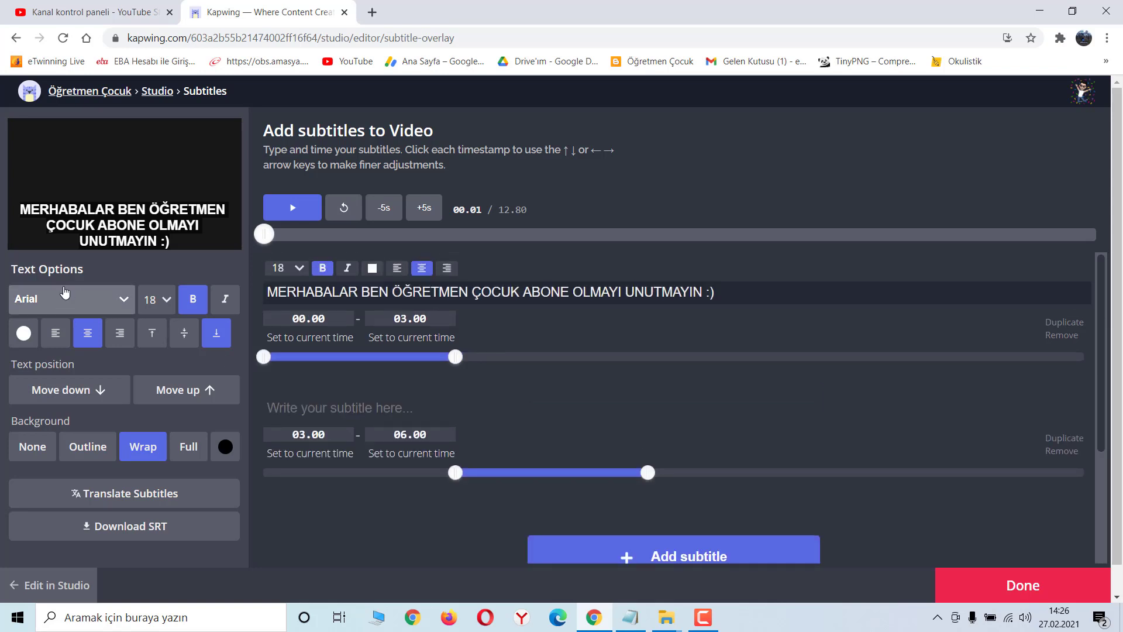
Try the subtitle alignments, keep it centered, color the text orange, view the fonts, and finish editing the subtitles.
{"action": "left_click", "coordinate": [120, 335]}
{"action": "left_click", "coordinate": [87, 334]}
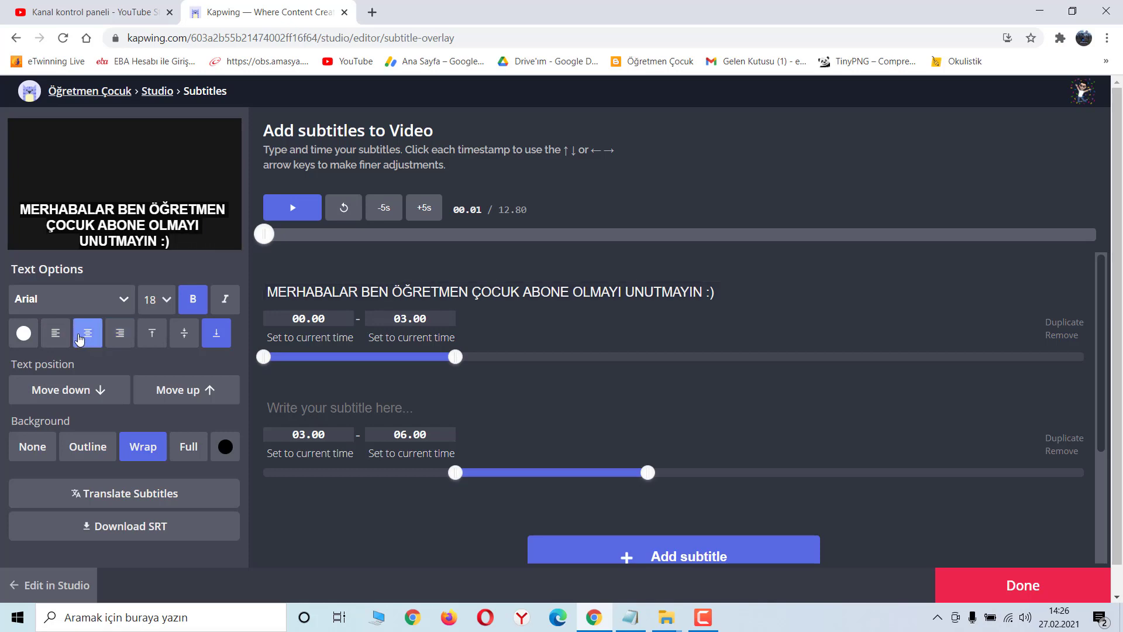
{"action": "left_click", "coordinate": [56, 335]}
{"action": "left_click", "coordinate": [24, 333]}
{"action": "left_click", "coordinate": [286, 386]}
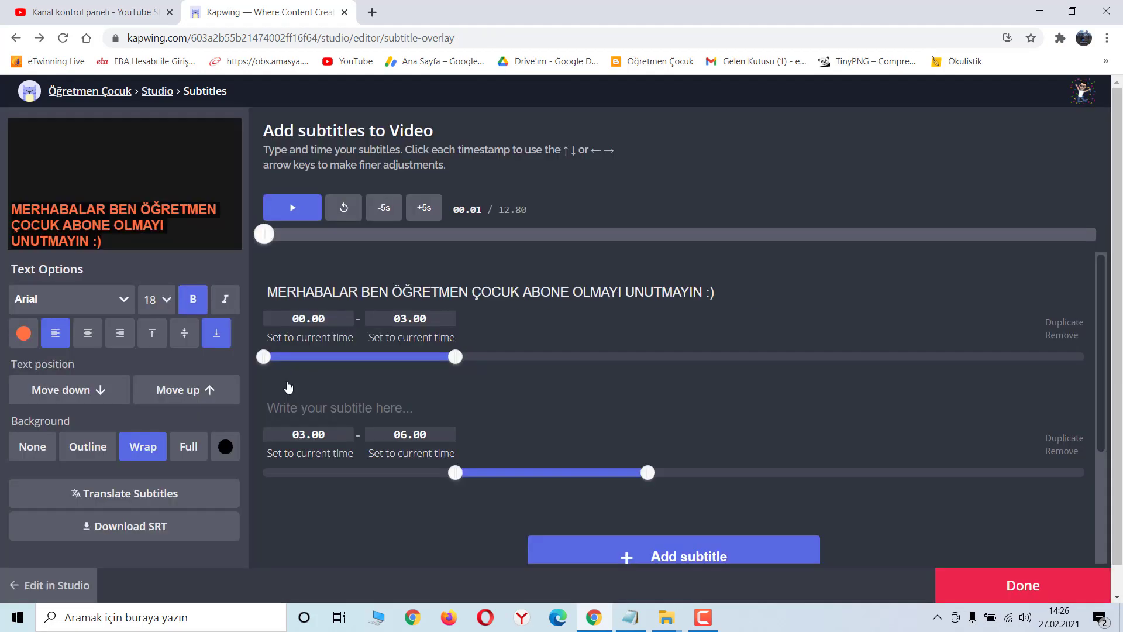
{"action": "left_click", "coordinate": [88, 333]}
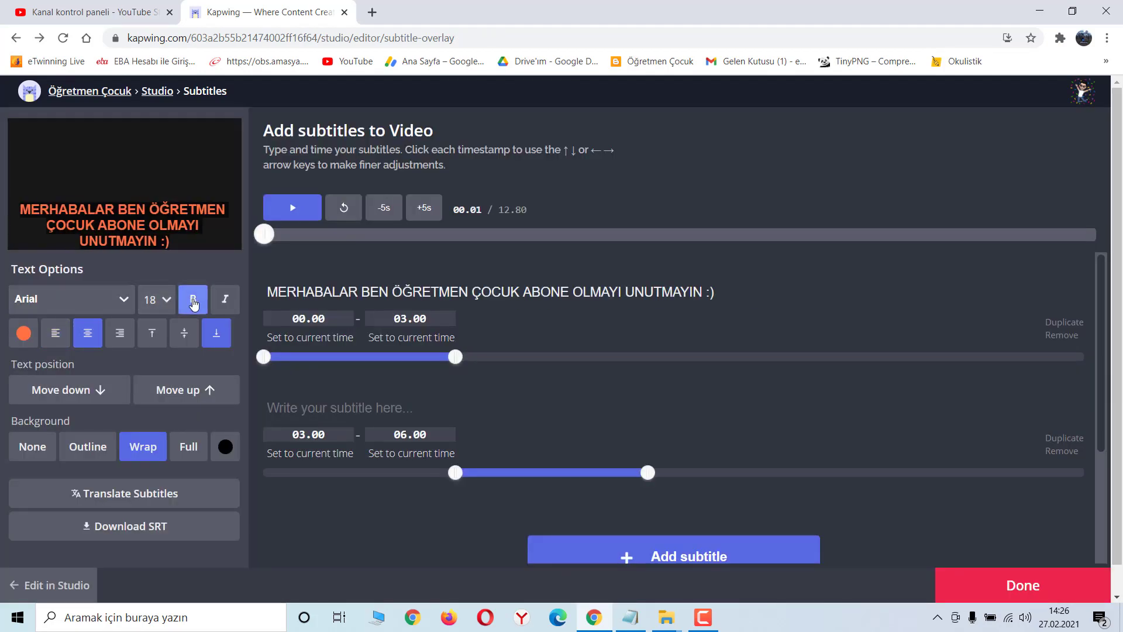
{"action": "left_click", "coordinate": [113, 302]}
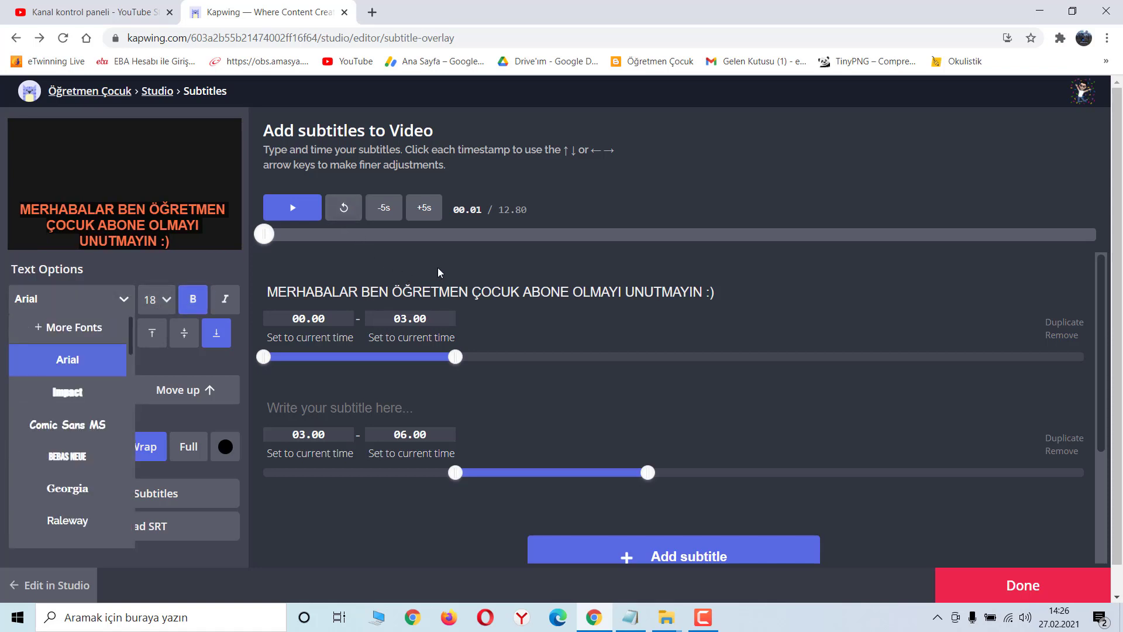
{"action": "left_click", "coordinate": [1015, 585]}
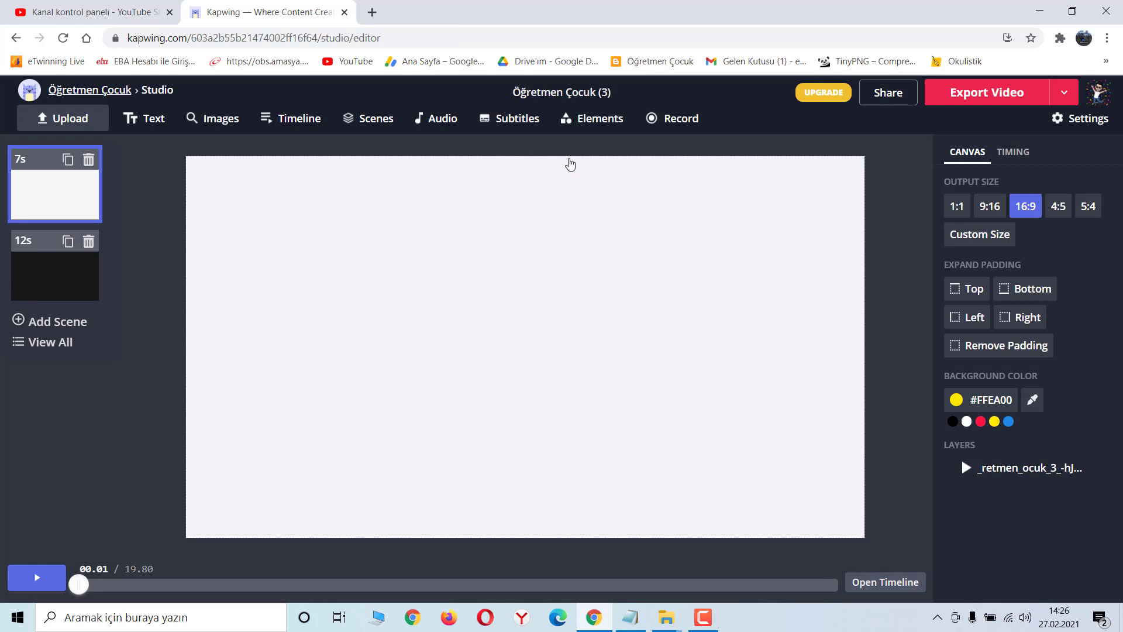
Look through the shape elements, the recording options, and the first scene's timing and canvas settings.
{"action": "left_click", "coordinate": [583, 124]}
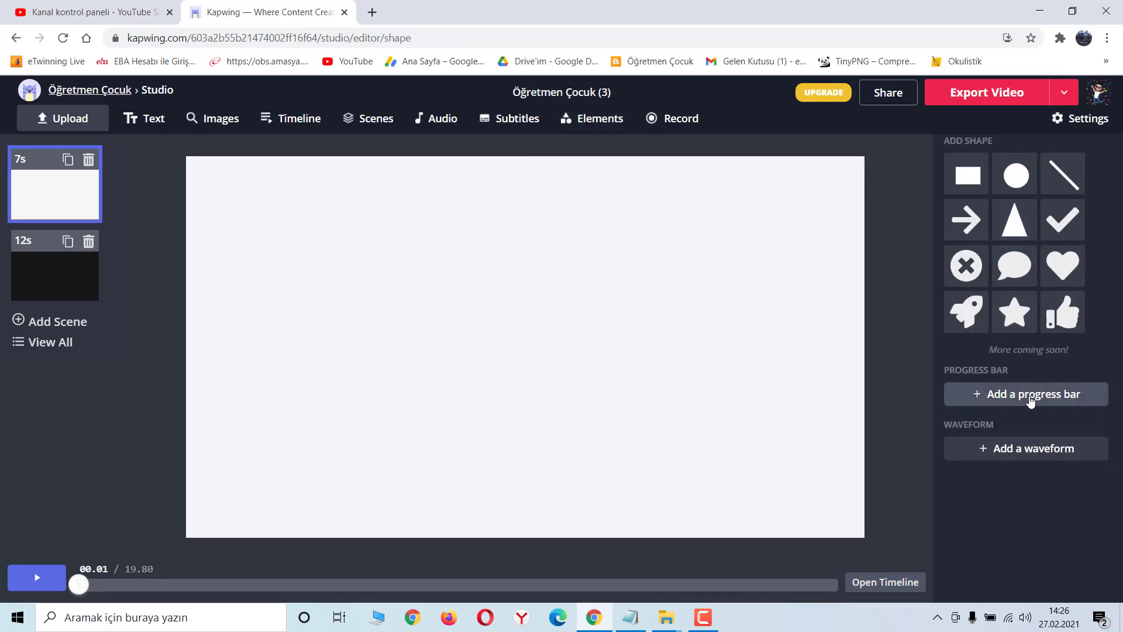
{"action": "left_click", "coordinate": [651, 121]}
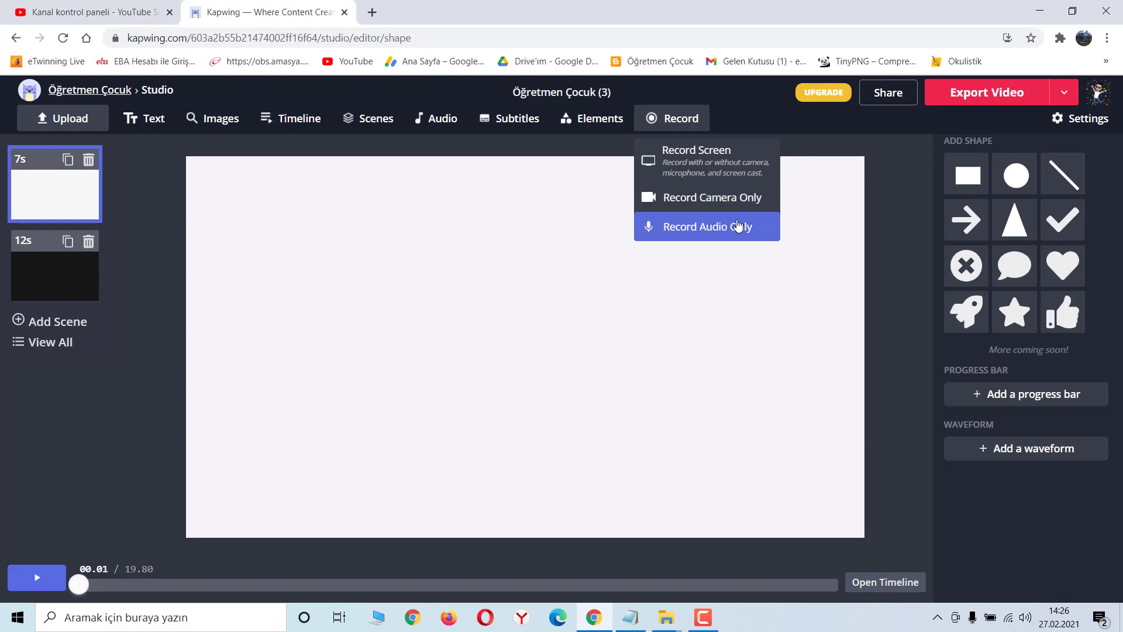
{"action": "left_click", "coordinate": [901, 257]}
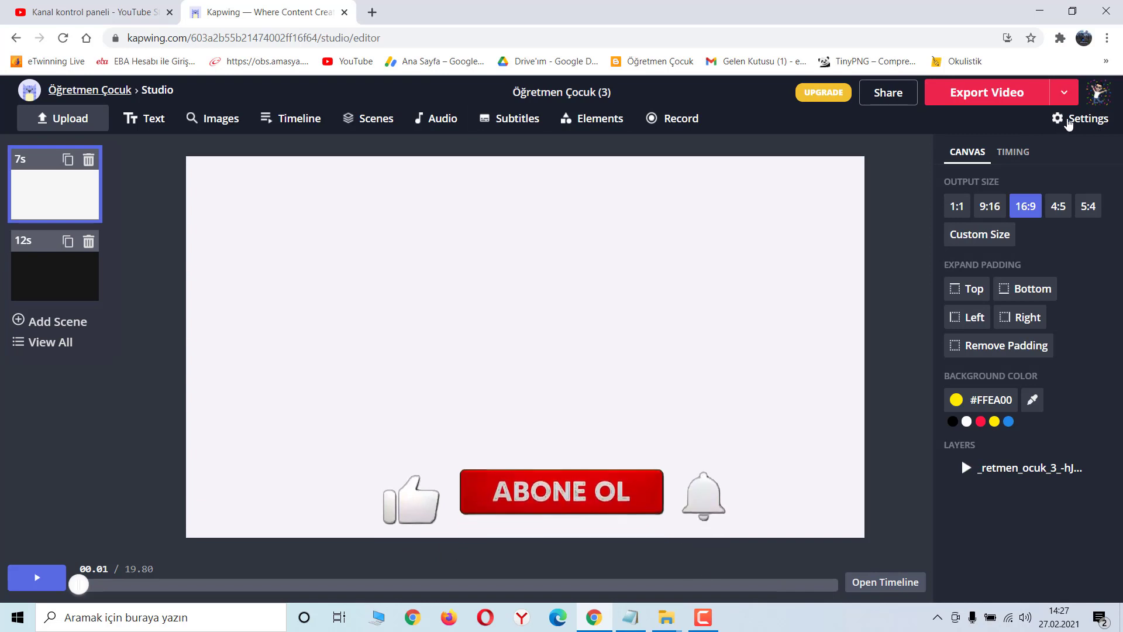
{"action": "left_click", "coordinate": [1015, 153]}
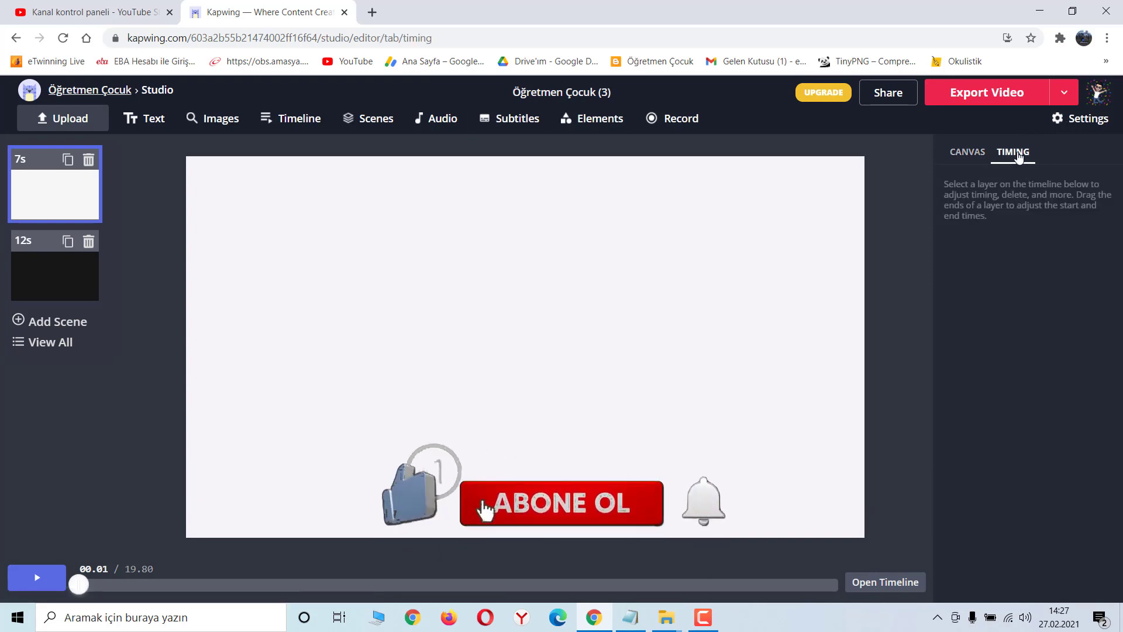
{"action": "left_click", "coordinate": [968, 152]}
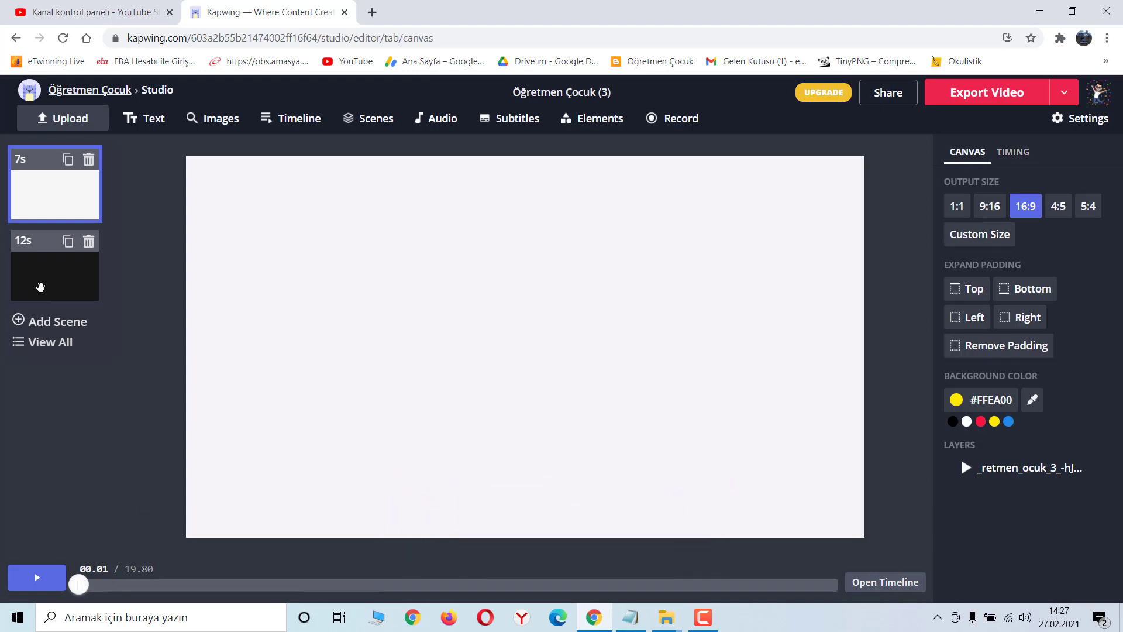
View the two existing scenes and add two blank scenes after them.
{"action": "left_click", "coordinate": [41, 281]}
{"action": "left_click", "coordinate": [51, 182]}
{"action": "left_click", "coordinate": [52, 323]}
{"action": "left_click", "coordinate": [55, 403]}
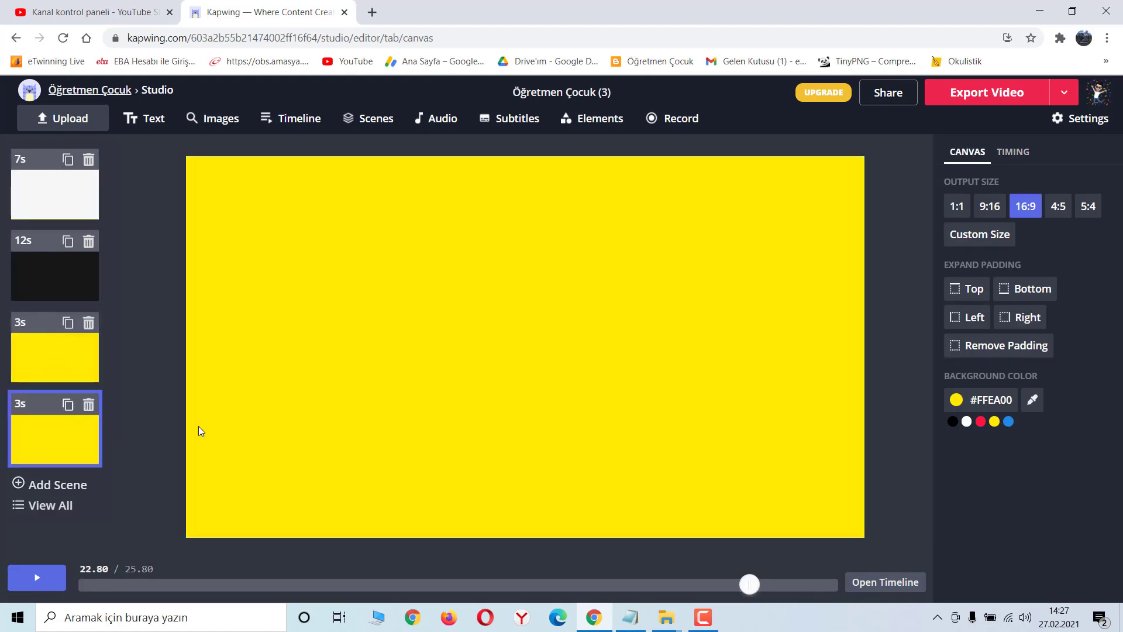
Add a text layer reading "DENEME" to the third scene.
{"action": "left_click", "coordinate": [47, 363]}
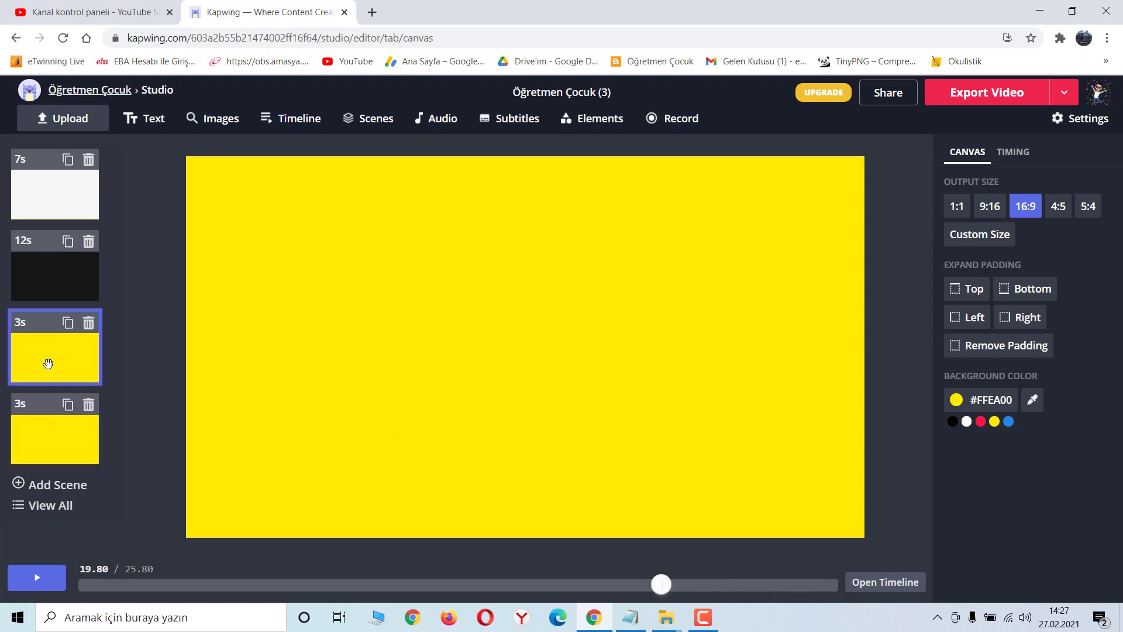
{"action": "left_click", "coordinate": [171, 119]}
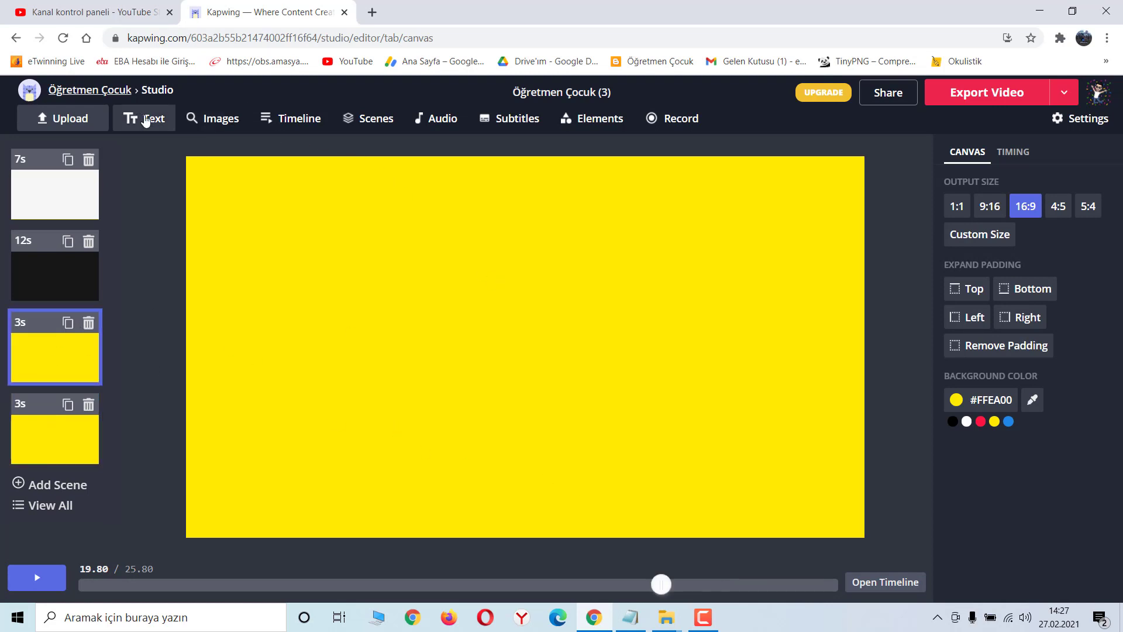
{"action": "double_click", "coordinate": [548, 217]}
{"action": "triple_click", "coordinate": [548, 218]}
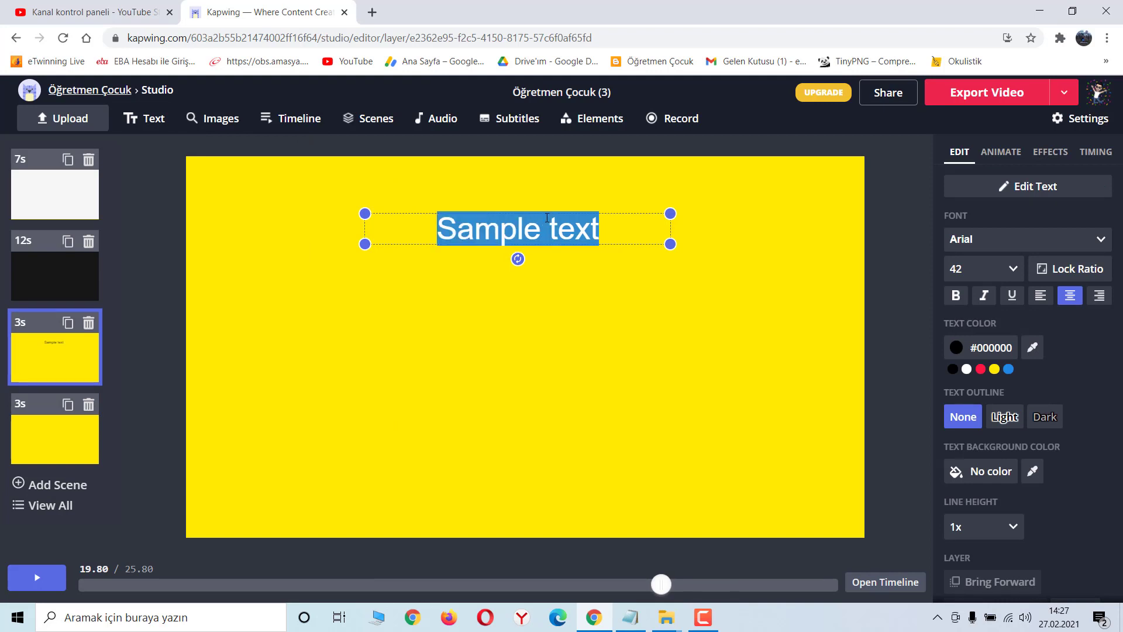
{"action": "type", "text": "DENEME"}
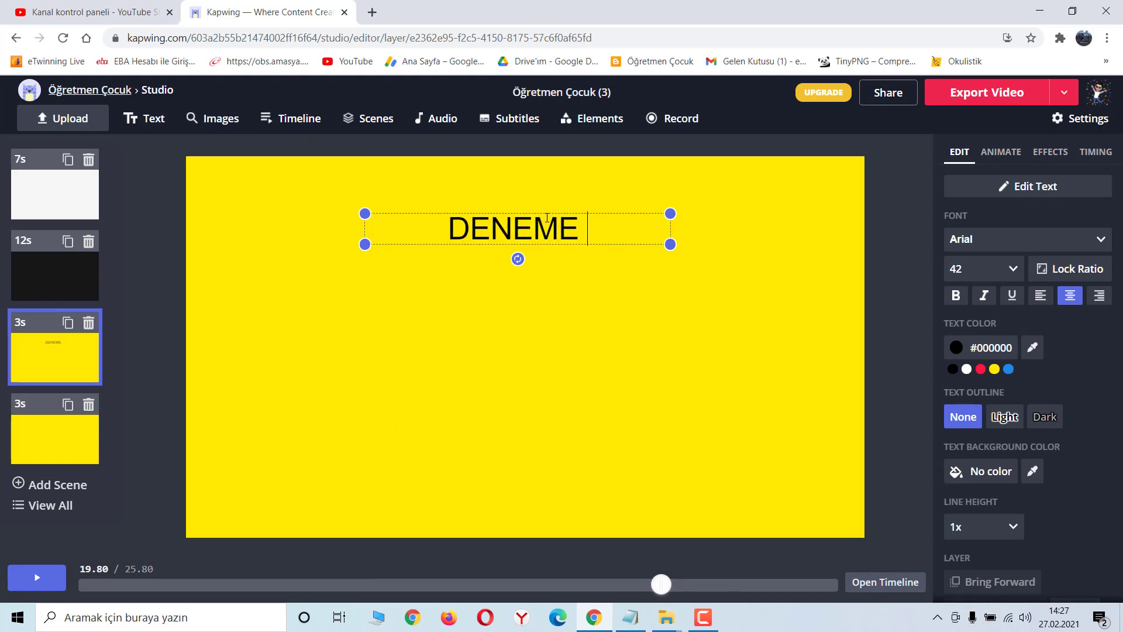
{"action": "left_click", "coordinate": [381, 388]}
Add the text "İNSTAGRAMDAYIM" to the fourth scene and shift it right toward the canvas centre.
{"action": "left_click", "coordinate": [55, 436]}
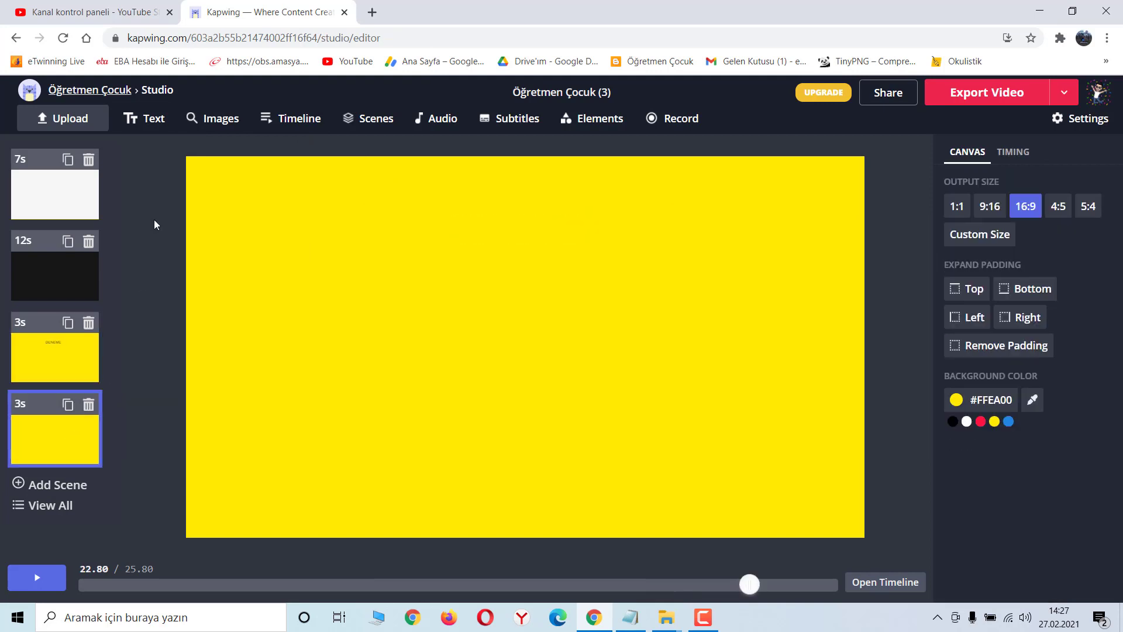
{"action": "left_click", "coordinate": [156, 119]}
{"action": "triple_click", "coordinate": [450, 235]}
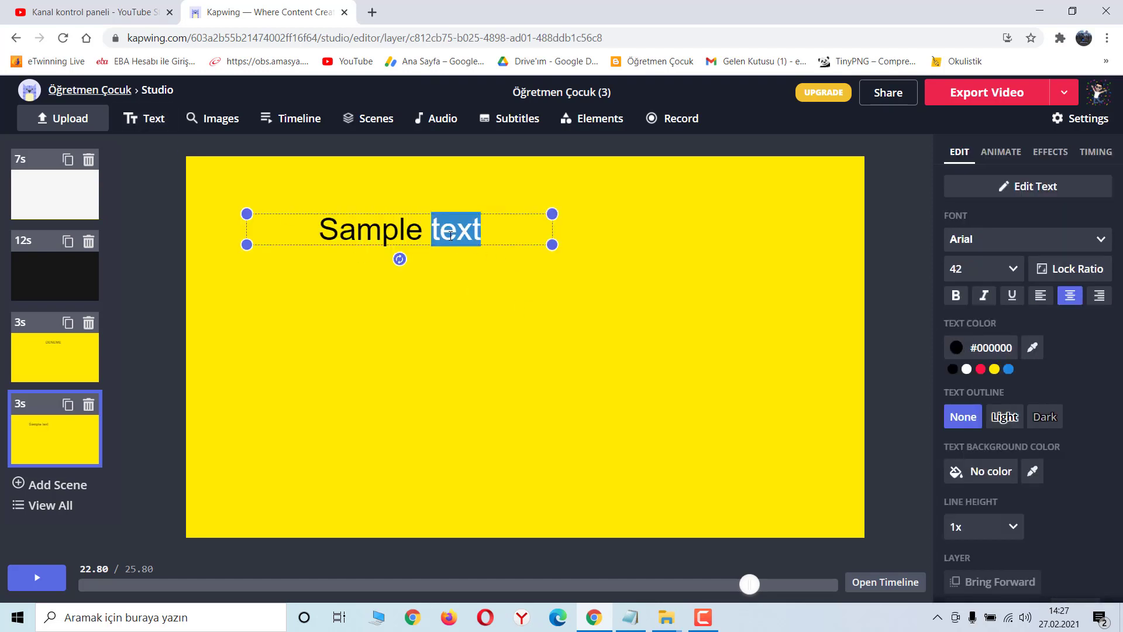
{"action": "type", "text": "S"}
{"action": "key", "text": "BackSpace"}
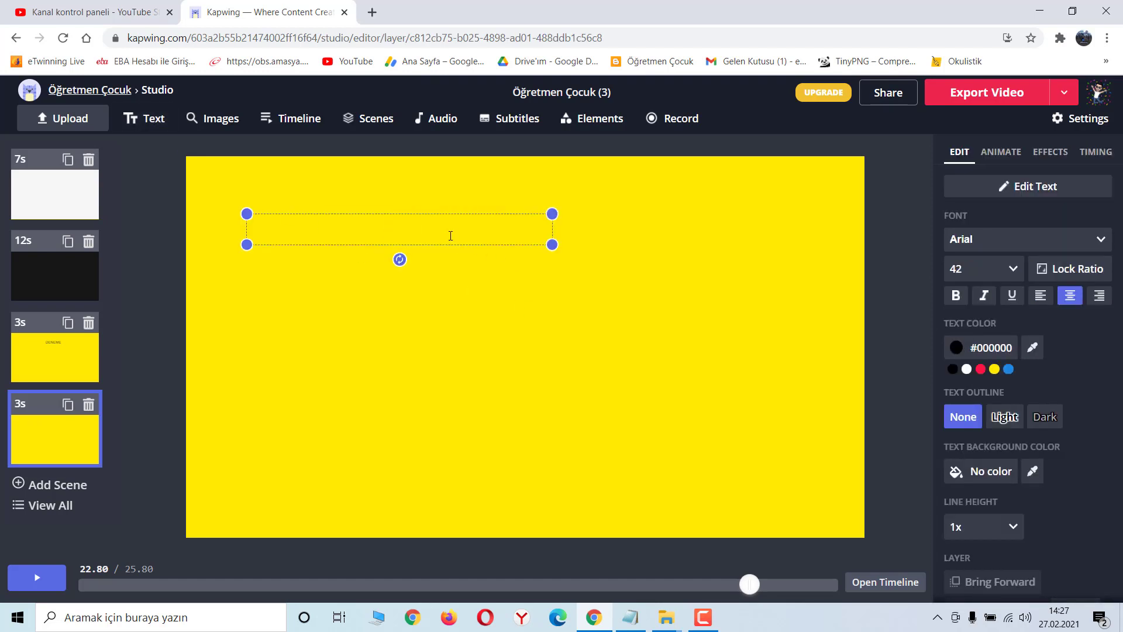
{"action": "type", "text": "İNSTAGRAMDAYIM"}
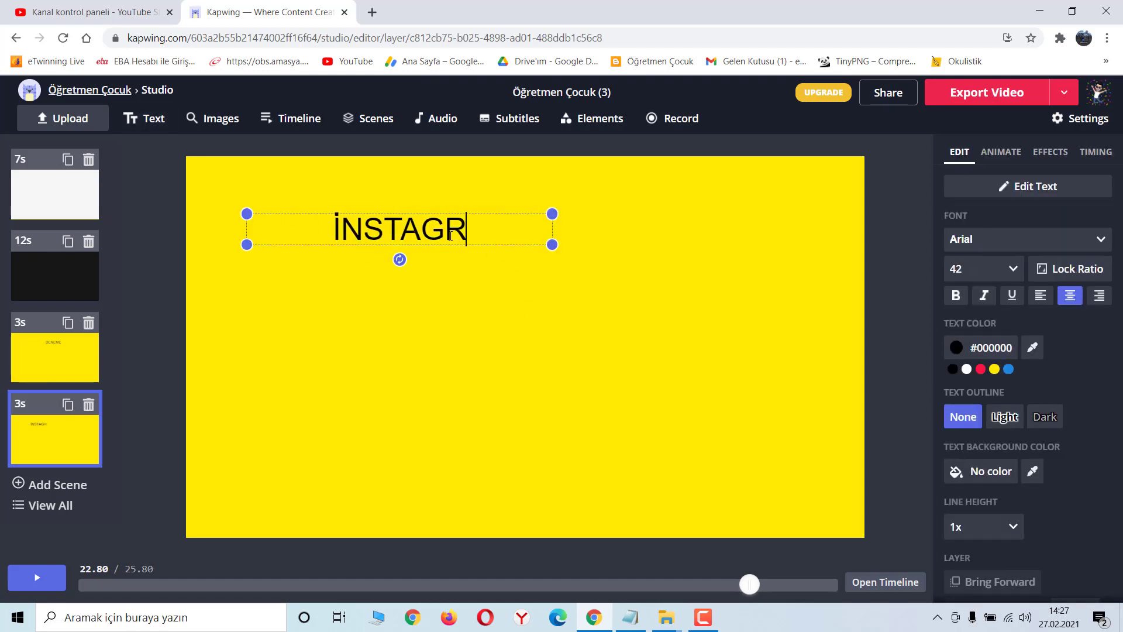
{"action": "left_click", "coordinate": [676, 311]}
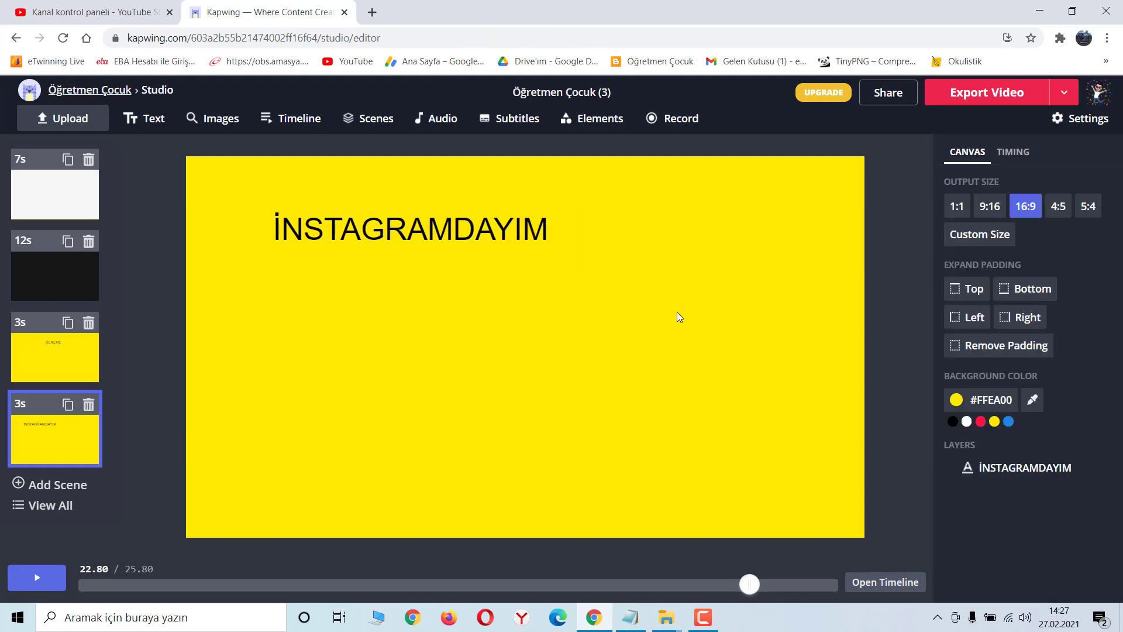
{"action": "left_click_drag", "start_coordinate": [495, 233], "coordinate": [545, 231]}
{"action": "left_click", "coordinate": [409, 170]}
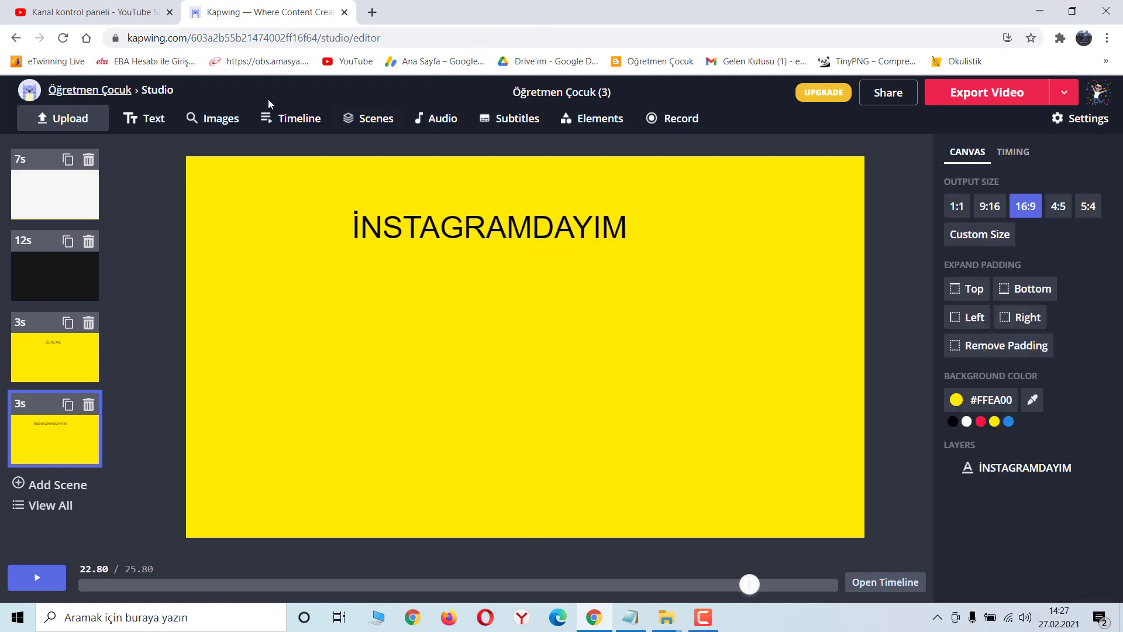
Look through the image upload, library and search sources, and add the white heart on purple emoji to the fourth scene.
{"action": "left_click", "coordinate": [214, 117]}
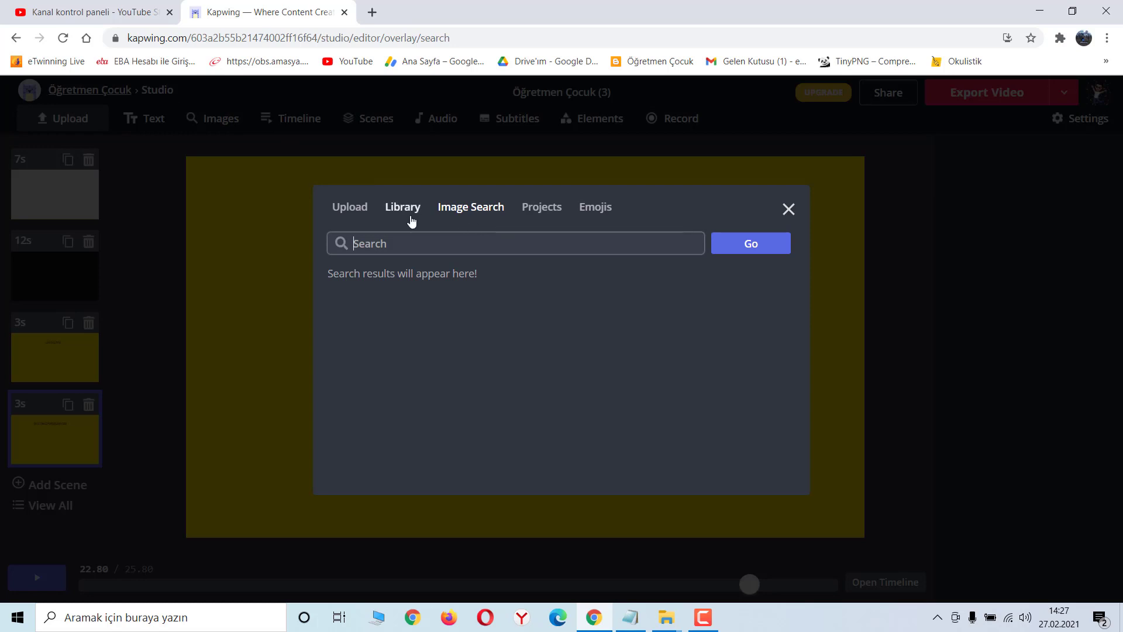
{"action": "left_click", "coordinate": [358, 209]}
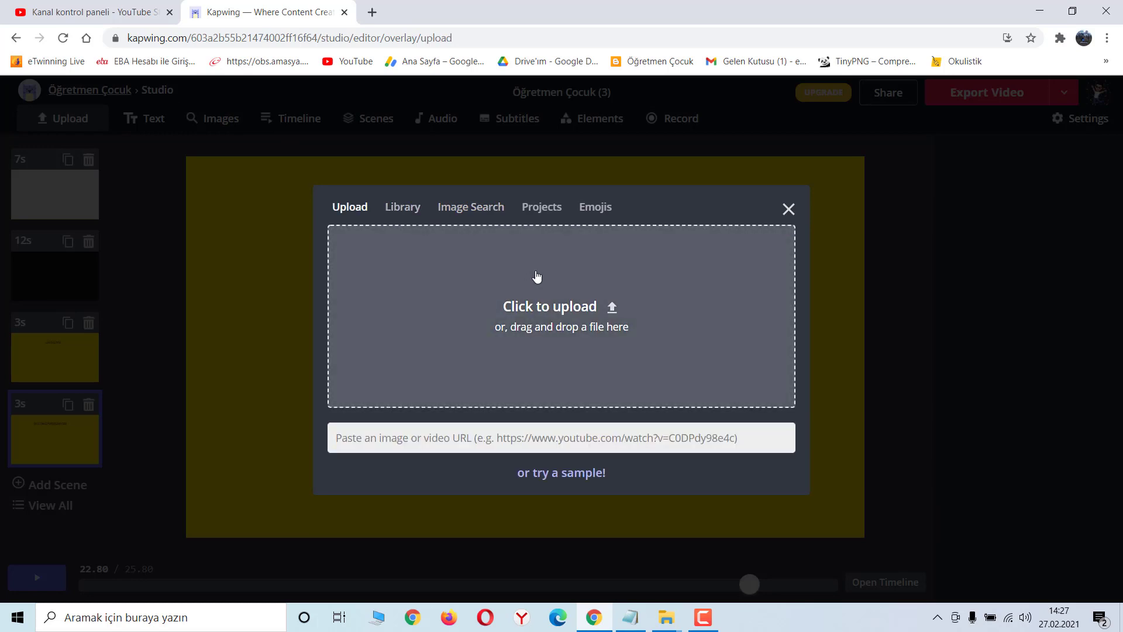
{"action": "left_click", "coordinate": [406, 212]}
{"action": "left_click", "coordinate": [461, 216]}
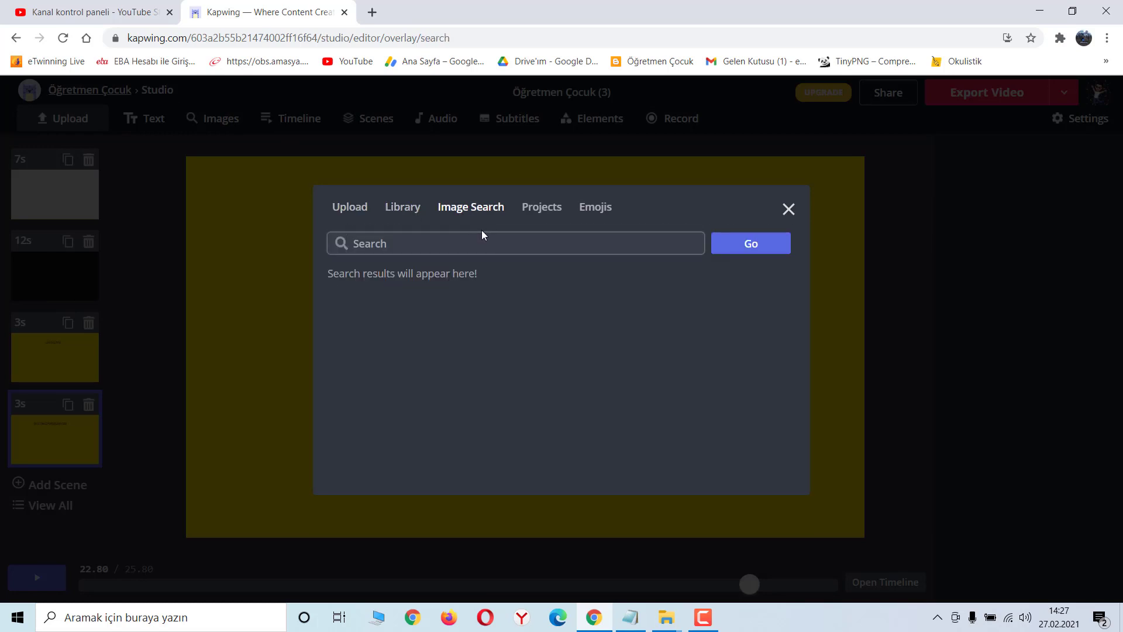
{"action": "left_click", "coordinate": [615, 214]}
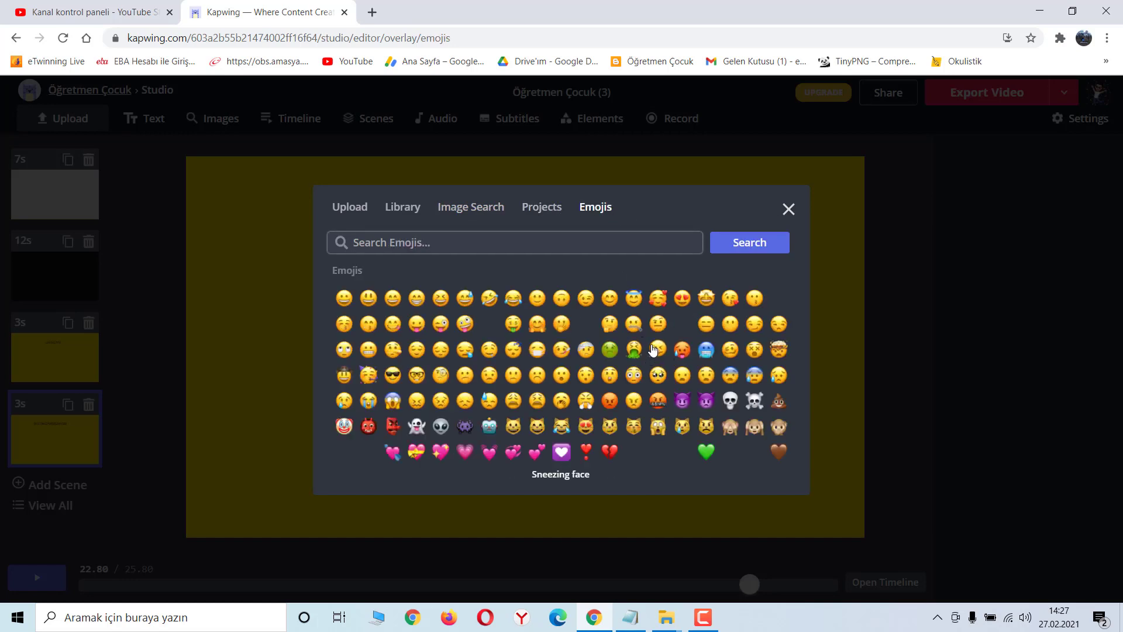
{"action": "left_click", "coordinate": [561, 452]}
{"action": "left_click", "coordinate": [665, 395]}
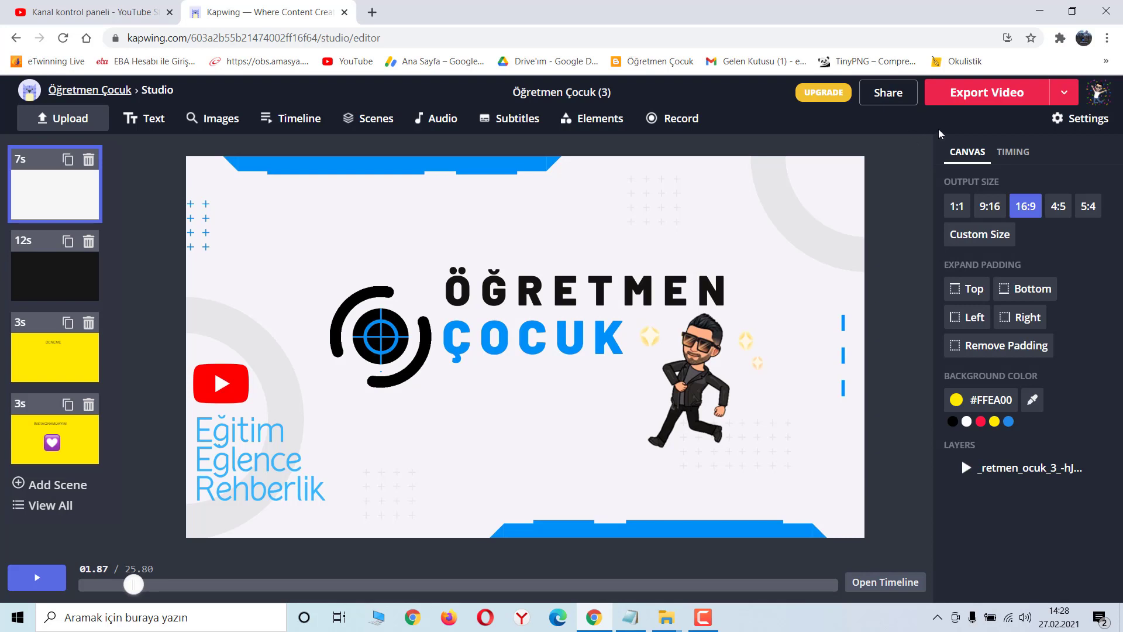
Try GIF output and High video quality in the project settings, returning to the Default output file and Standard quality.
{"action": "left_click", "coordinate": [1075, 121]}
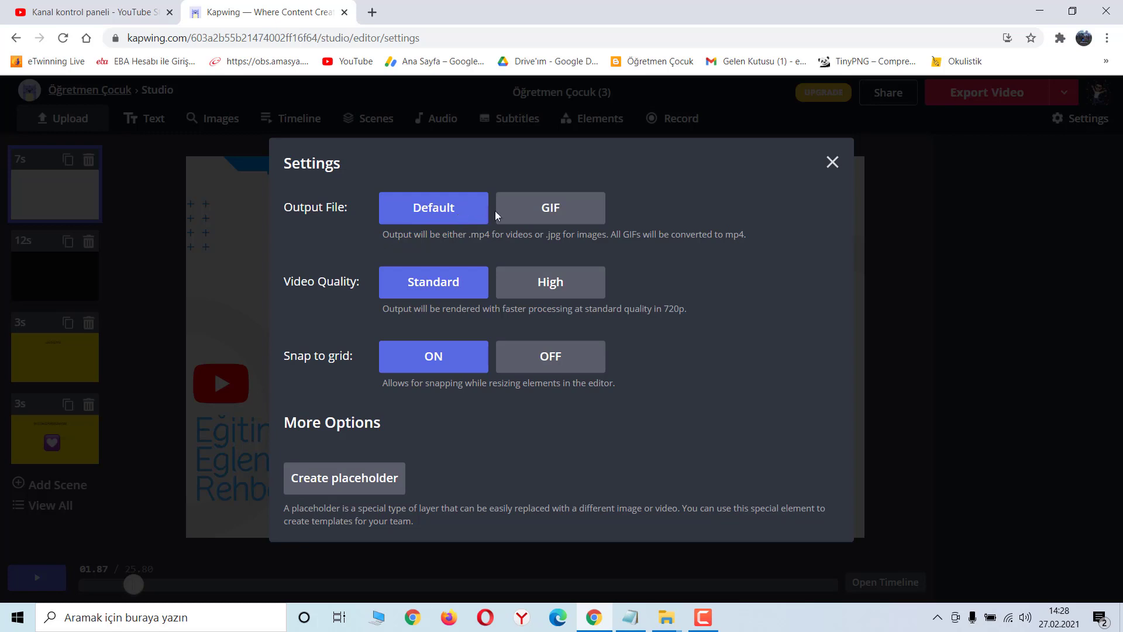
{"action": "left_click", "coordinate": [544, 218]}
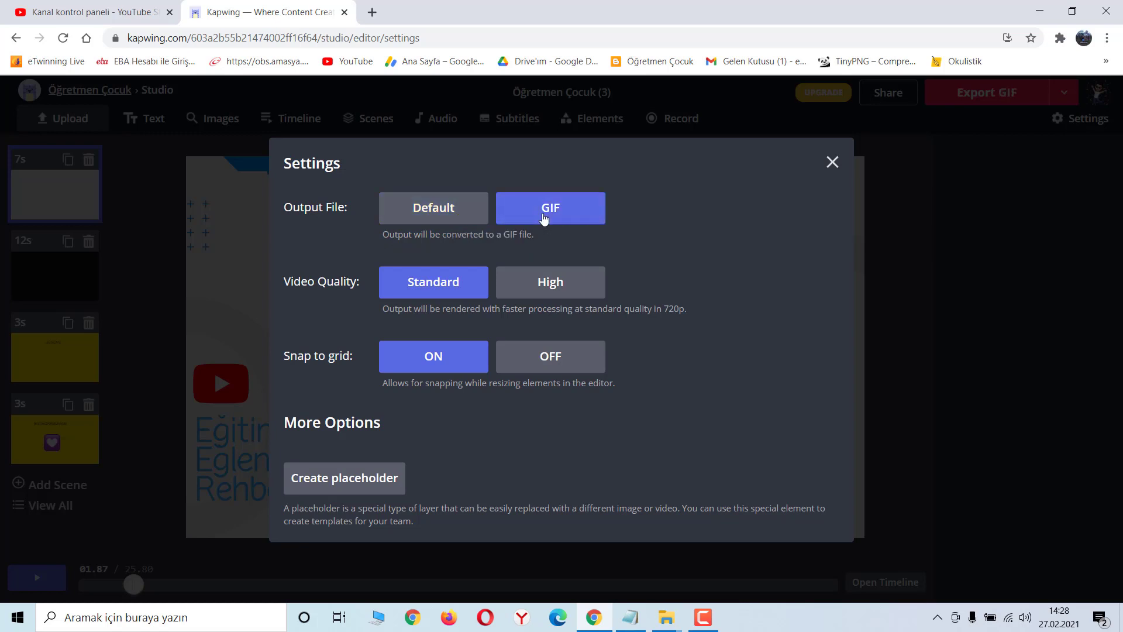
{"action": "left_click", "coordinate": [455, 220]}
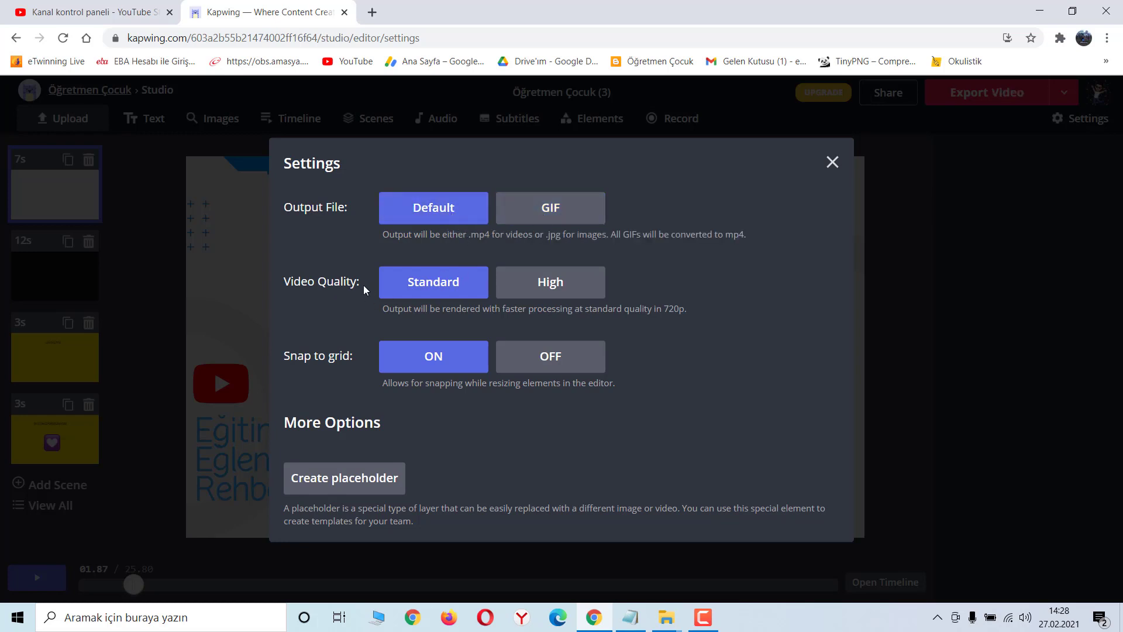
{"action": "left_click", "coordinate": [544, 282]}
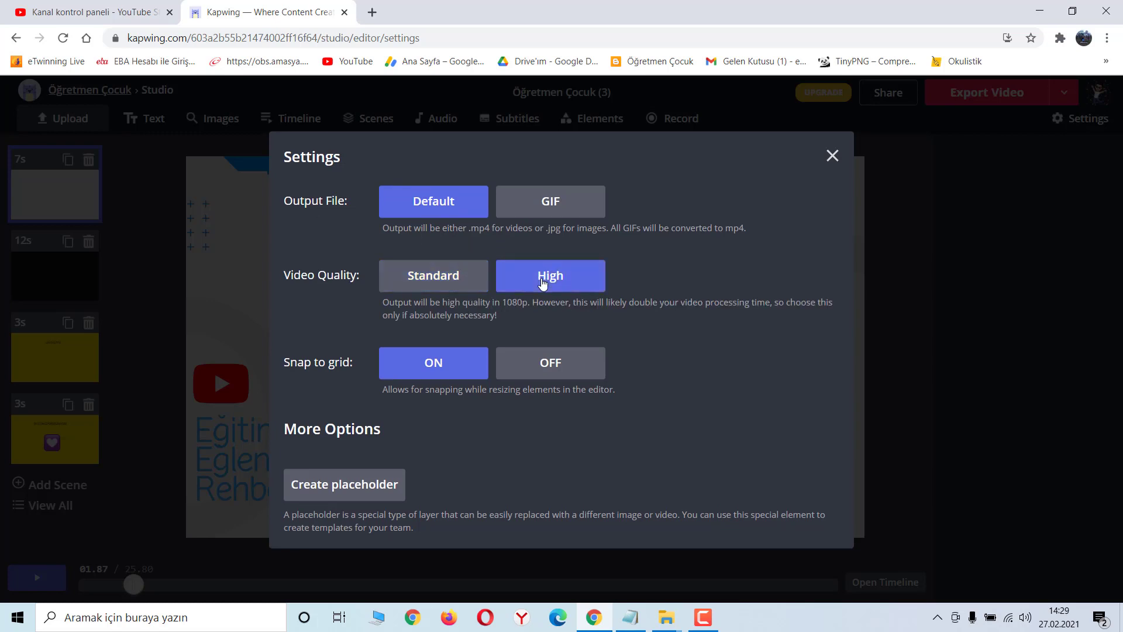
{"action": "left_click", "coordinate": [460, 285]}
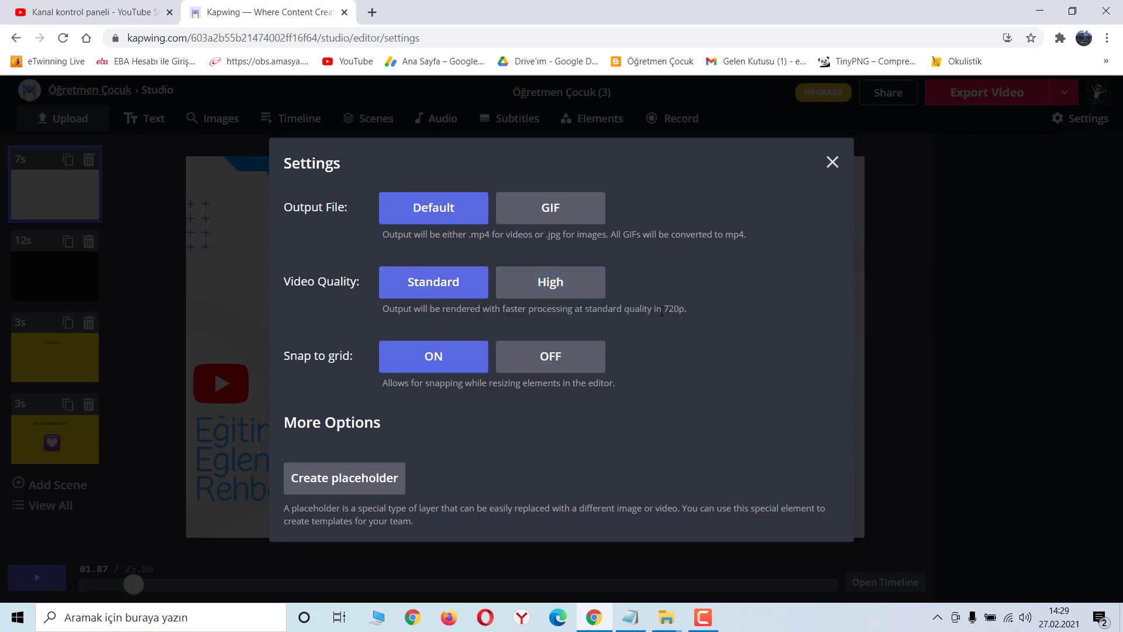
{"action": "left_click", "coordinate": [583, 288]}
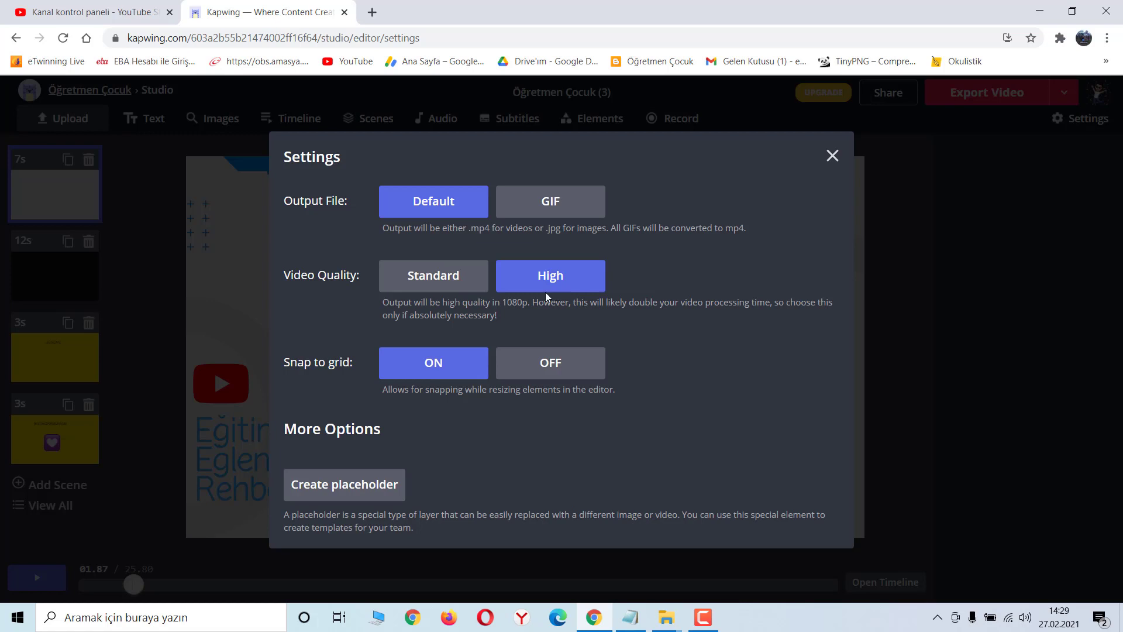
{"action": "left_click", "coordinate": [473, 274]}
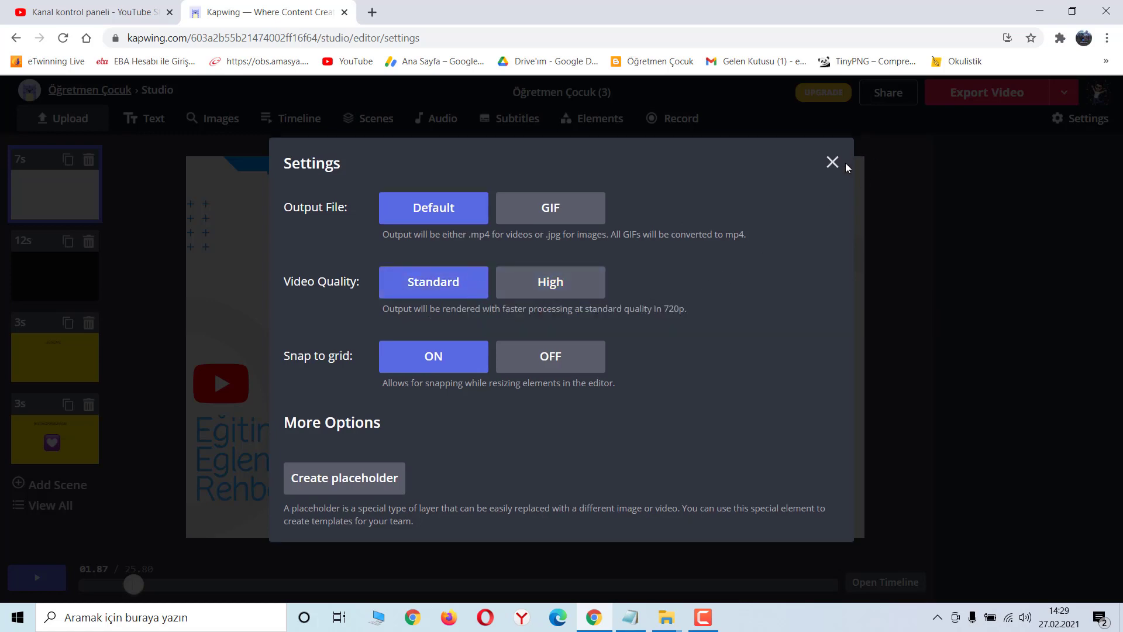
{"action": "left_click", "coordinate": [832, 162]}
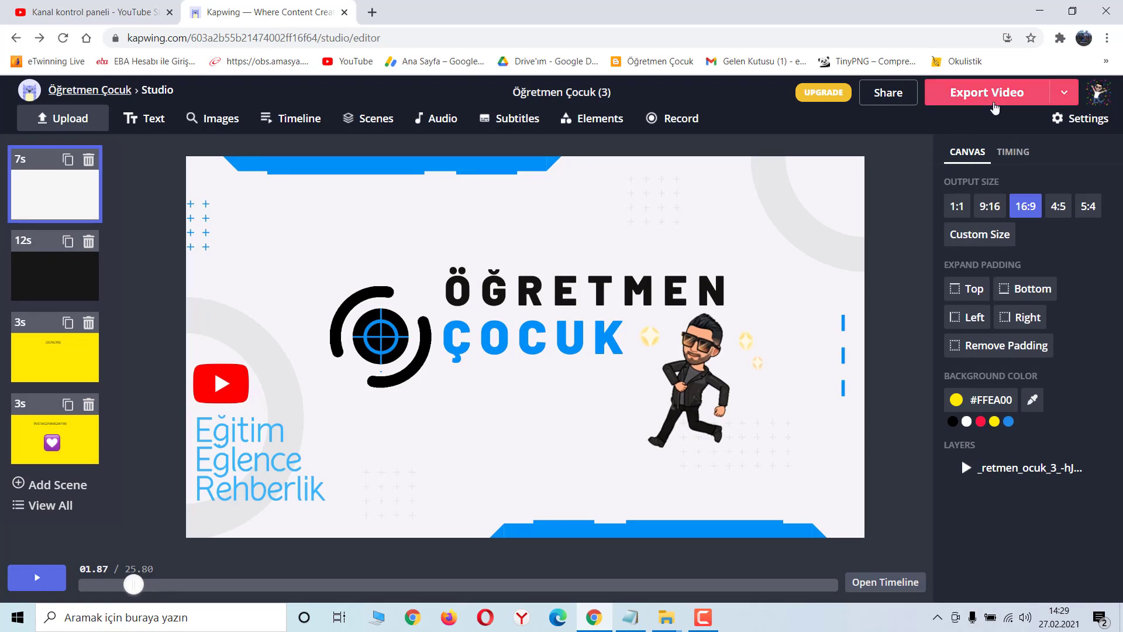
Export the project as a video and check the export progress log.
{"action": "left_click", "coordinate": [996, 104]}
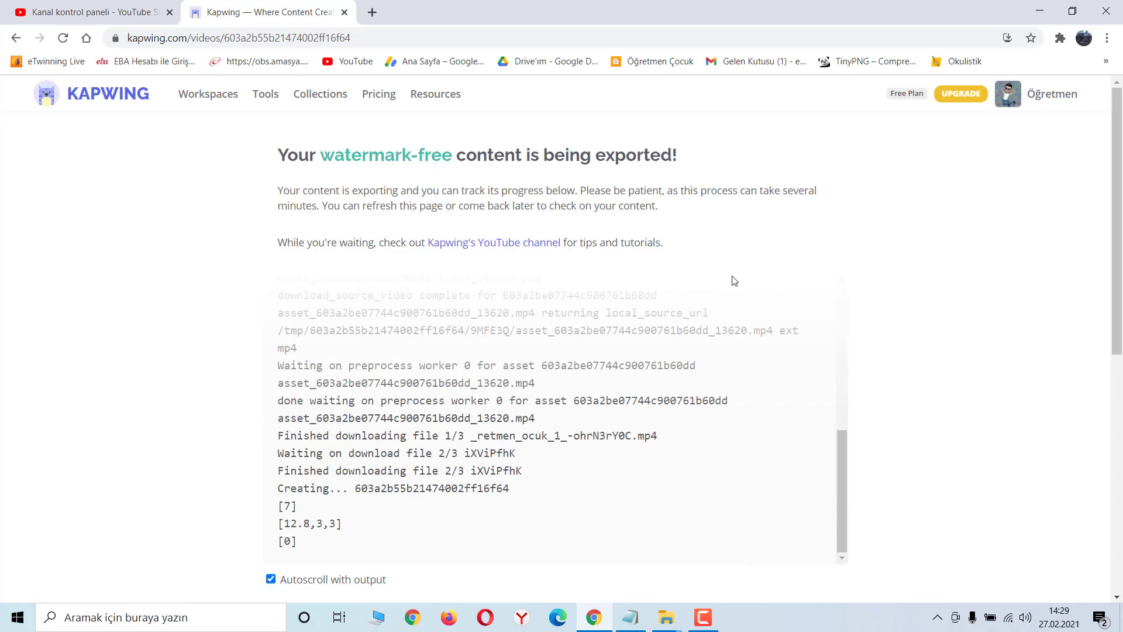
{"action": "scroll", "coordinate": [283, 283], "scroll_direction": "up", "scroll_amount": 10}
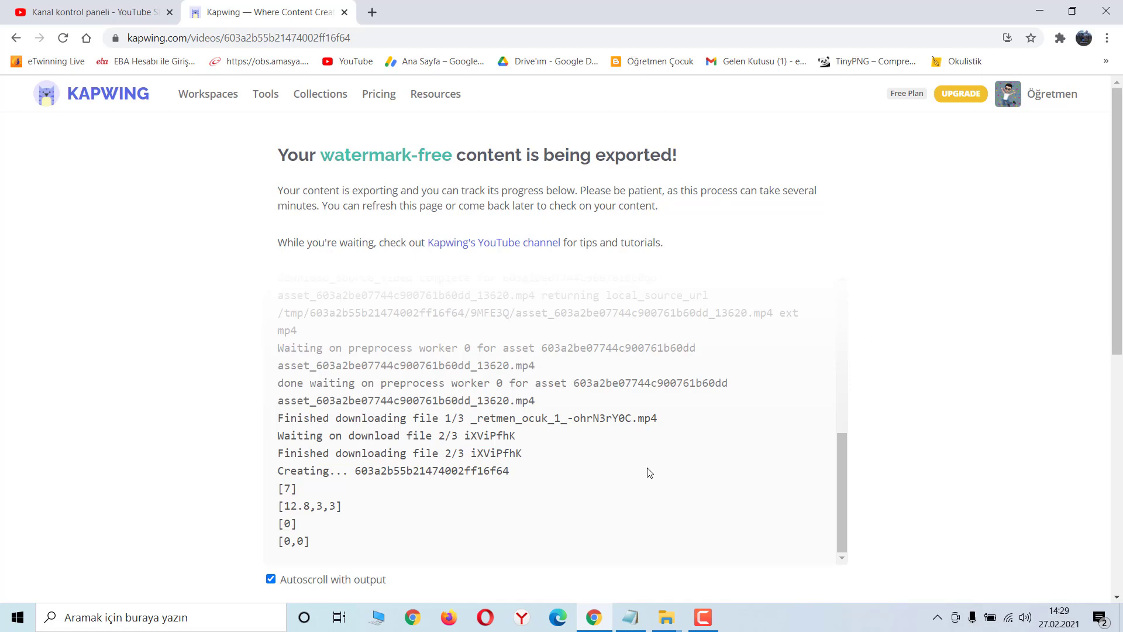
{"action": "scroll", "coordinate": [889, 393], "scroll_direction": "down", "scroll_amount": 5}
{"action": "scroll", "coordinate": [890, 373], "scroll_direction": "up", "scroll_amount": 5}
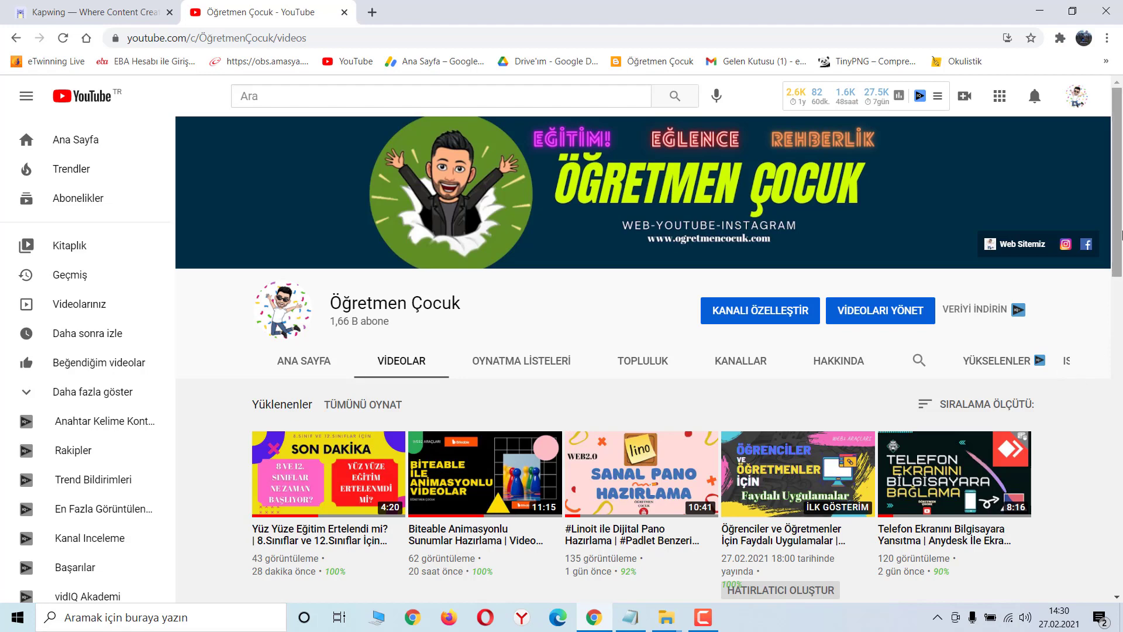
Browse the uploaded videos on the YouTube channel page and return to the Kapwing export page.
{"action": "scroll", "coordinate": [1121, 234], "scroll_direction": "down", "scroll_amount": 3}
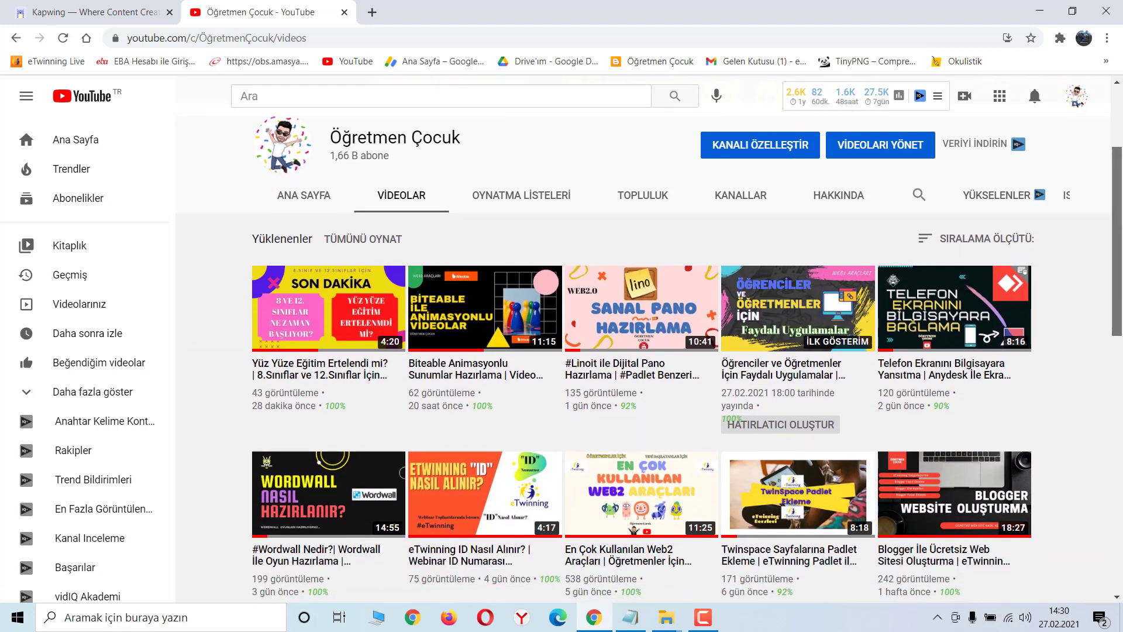
{"action": "scroll", "coordinate": [1120, 331], "scroll_direction": "down", "scroll_amount": 2}
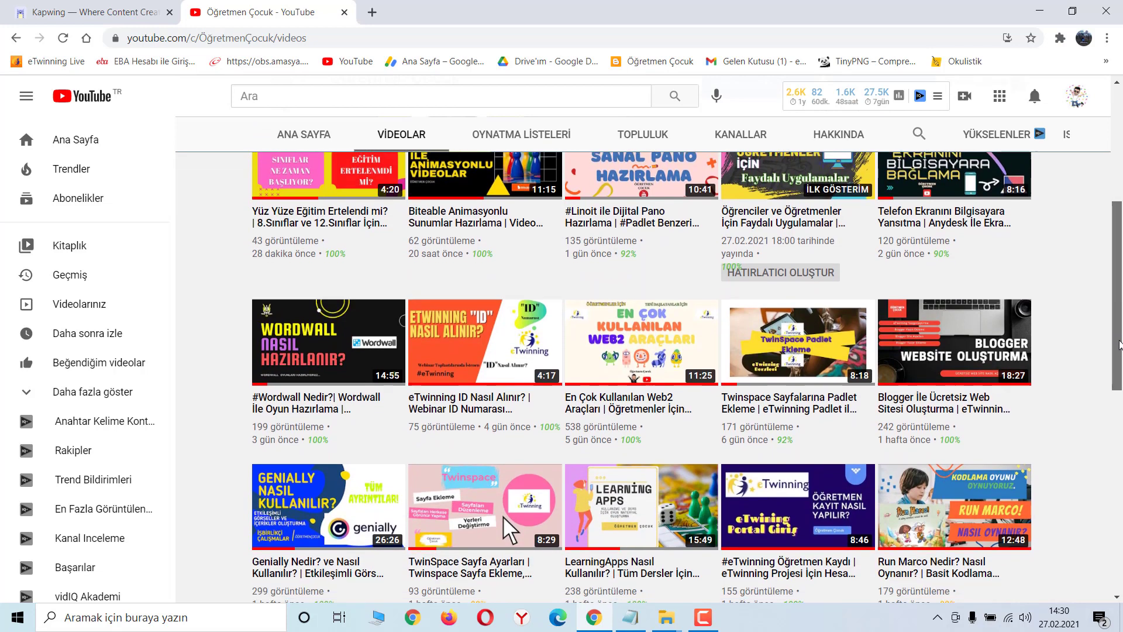
{"action": "left_click_drag", "start_coordinate": [1120, 332], "coordinate": [1120, 212]}
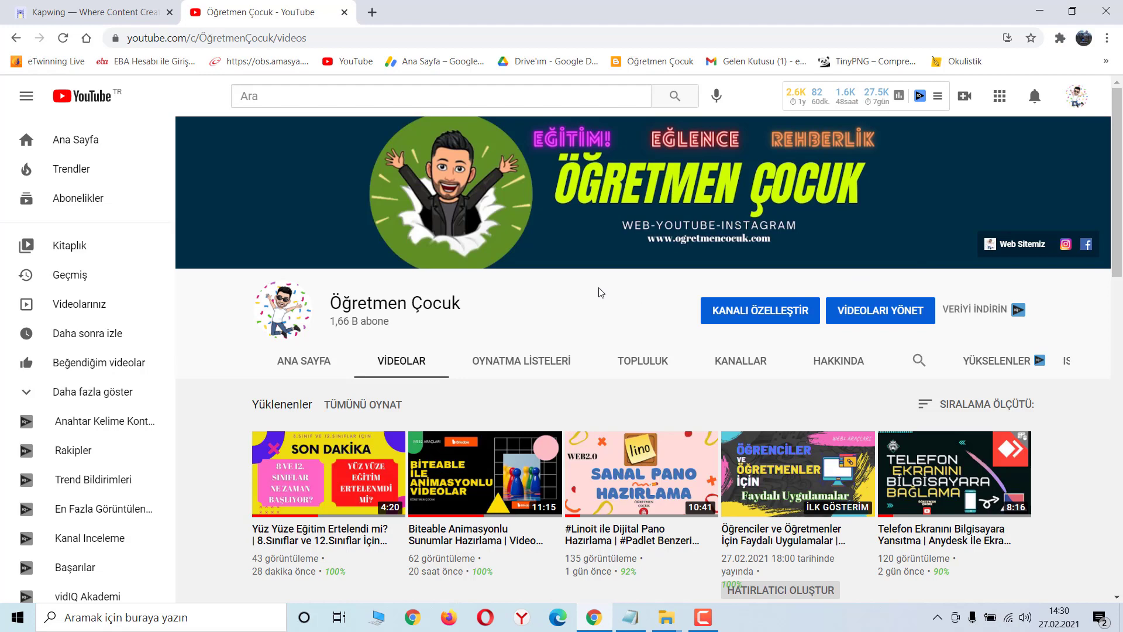
{"action": "left_click", "coordinate": [125, 7]}
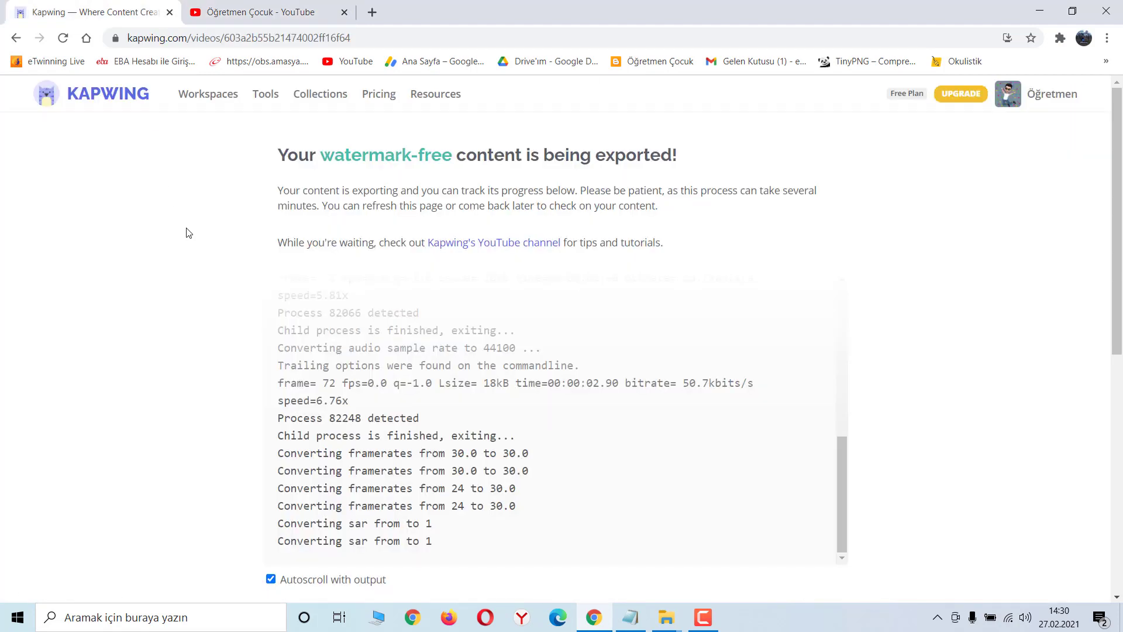